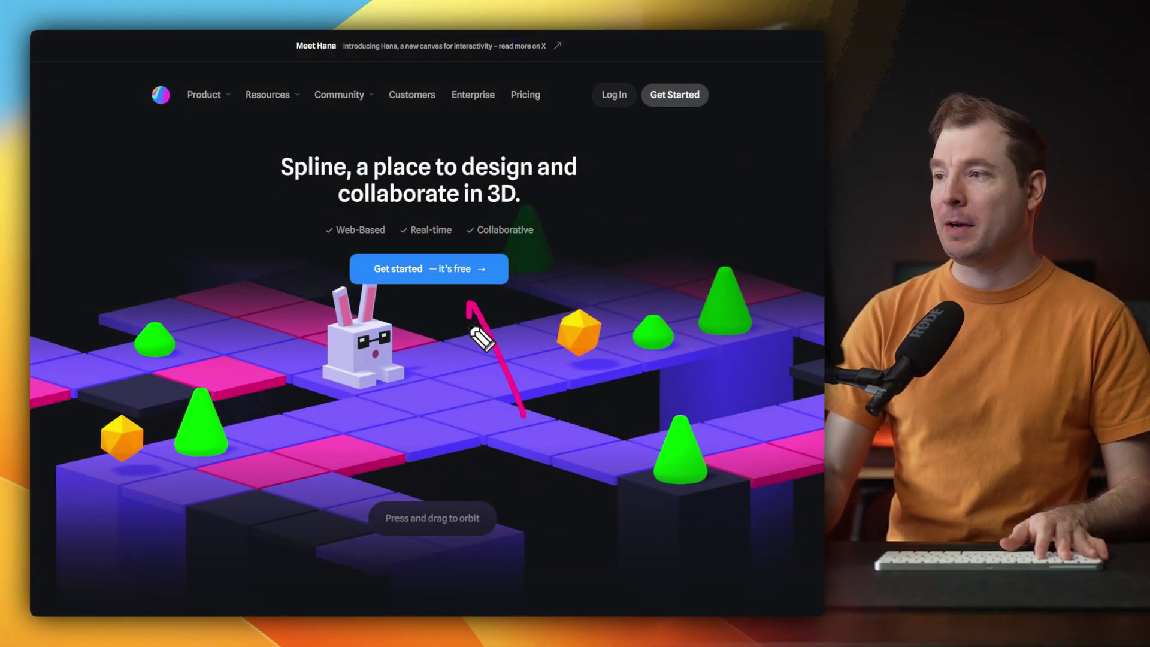
Enter the Spline workspace from its website and open the options for creating a new file
{"action": "left_click", "coordinate": [437, 277]}
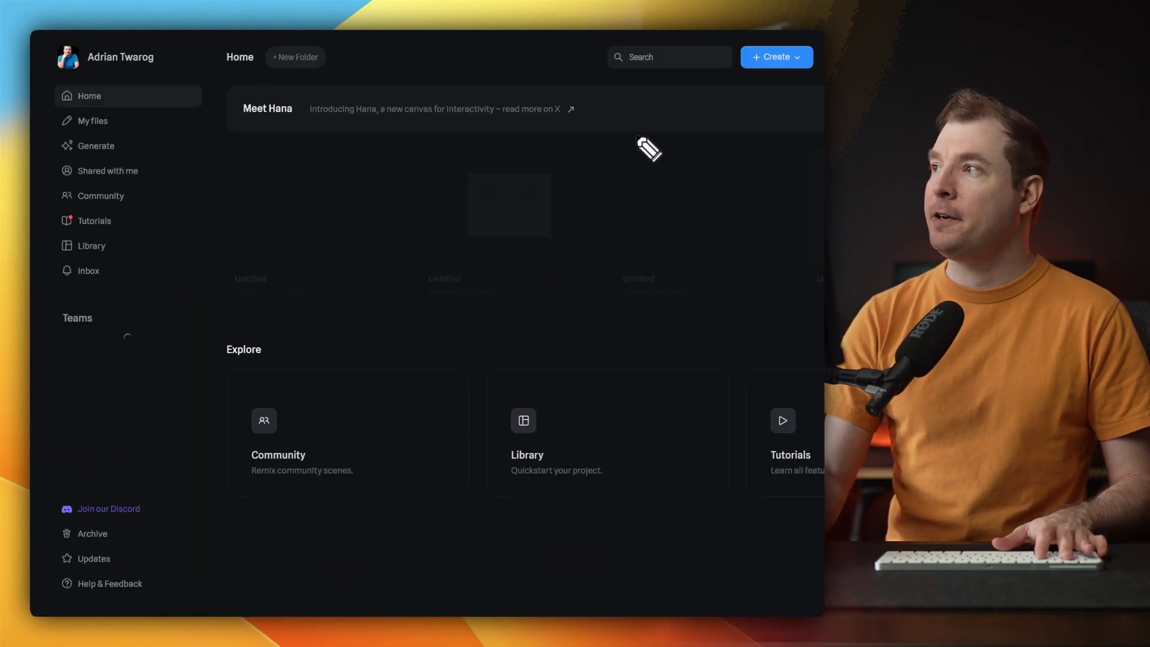
{"action": "left_click", "coordinate": [803, 56]}
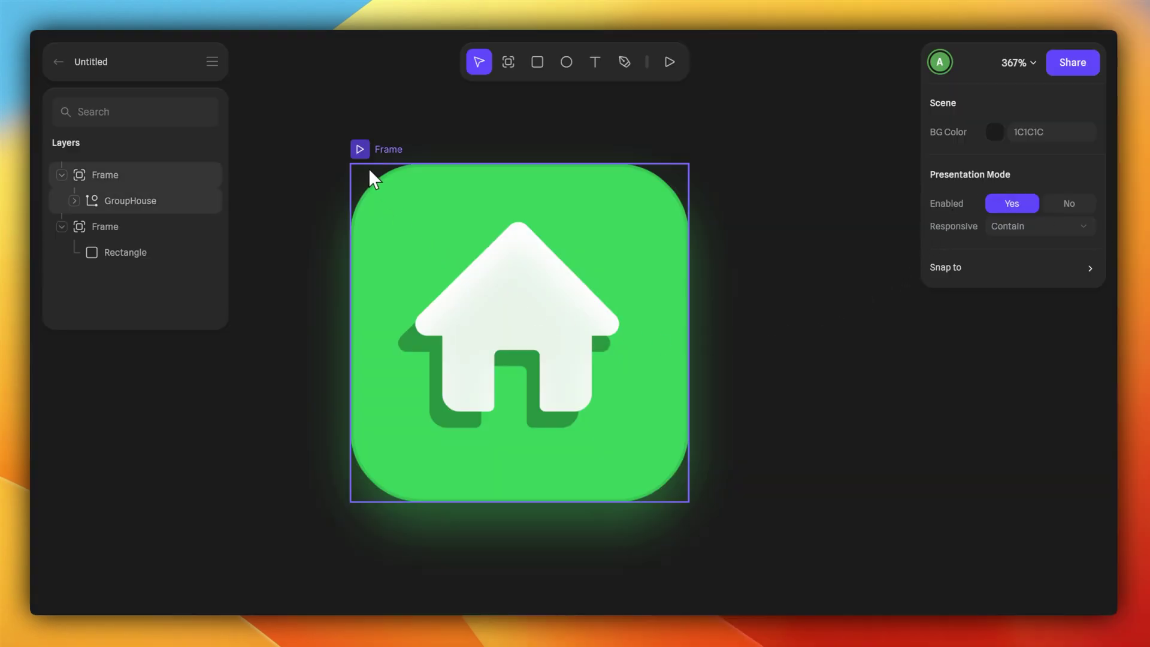
Play and stop the preview of the green house icon frame
{"action": "left_click", "coordinate": [360, 149]}
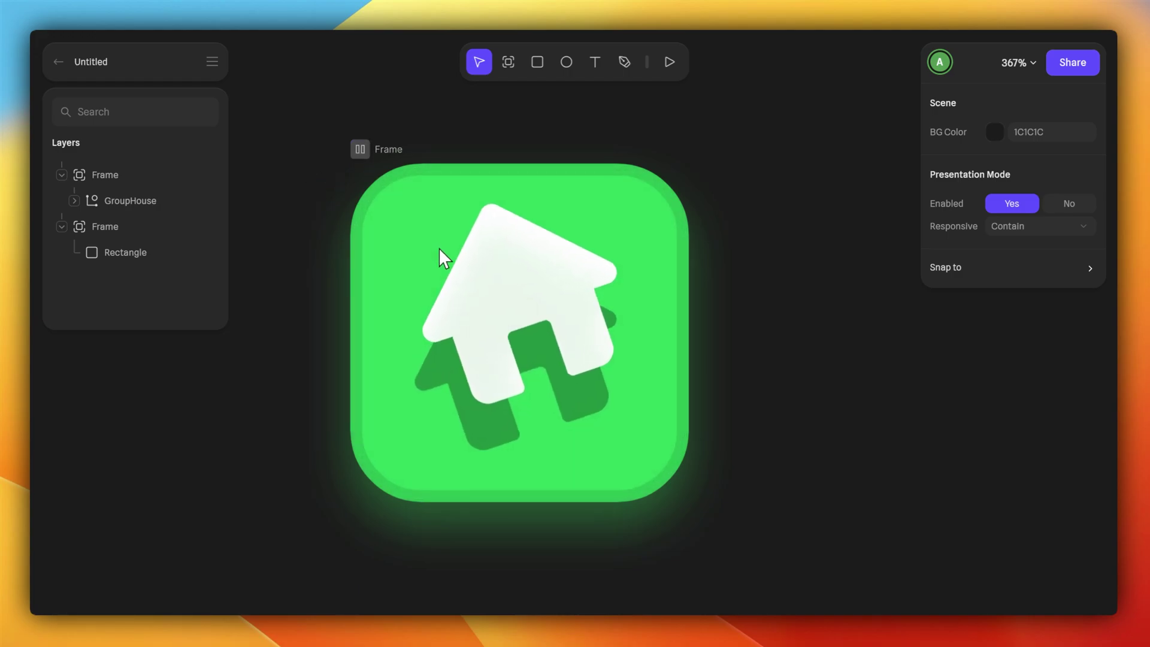
{"action": "left_click", "coordinate": [360, 149]}
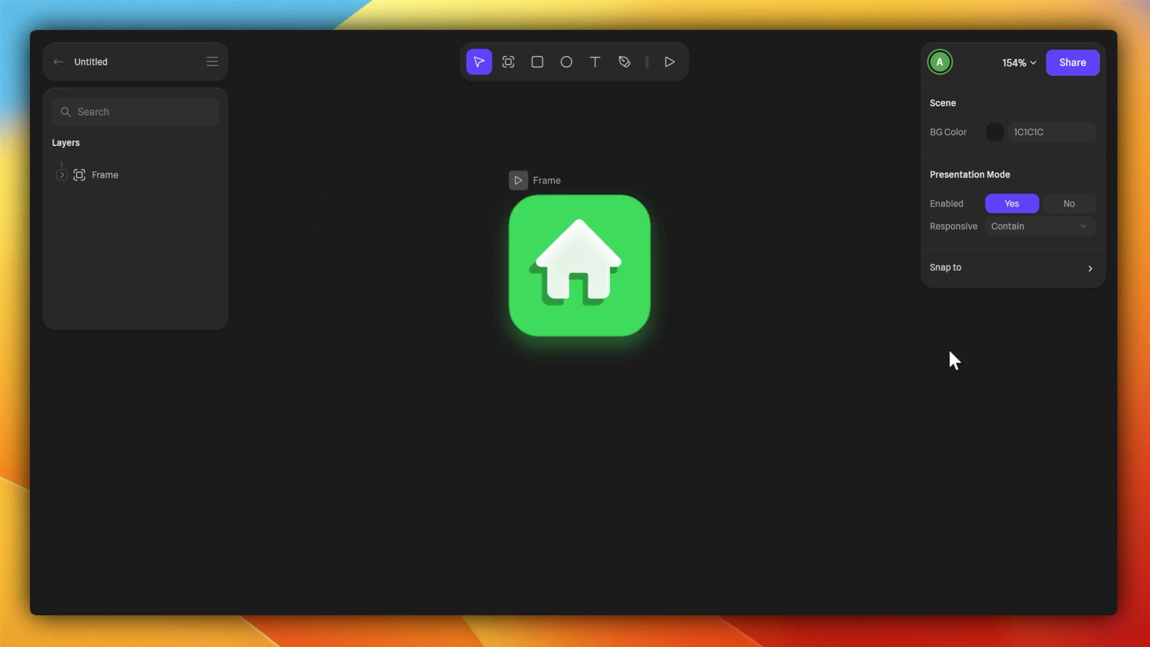
Draw a square frame about 322 by 322 on an empty canvas area and briefly run its preview
{"action": "middle_click_drag", "start_coordinate": [950, 352], "coordinate": [546, 330]}
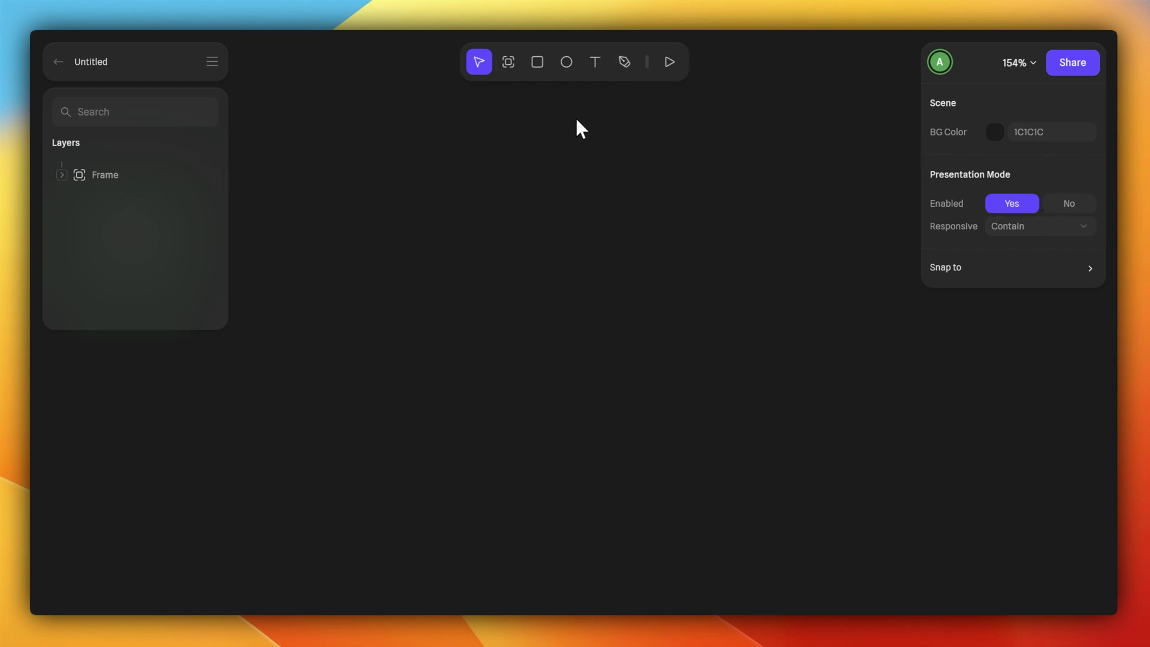
{"action": "left_click", "coordinate": [511, 67]}
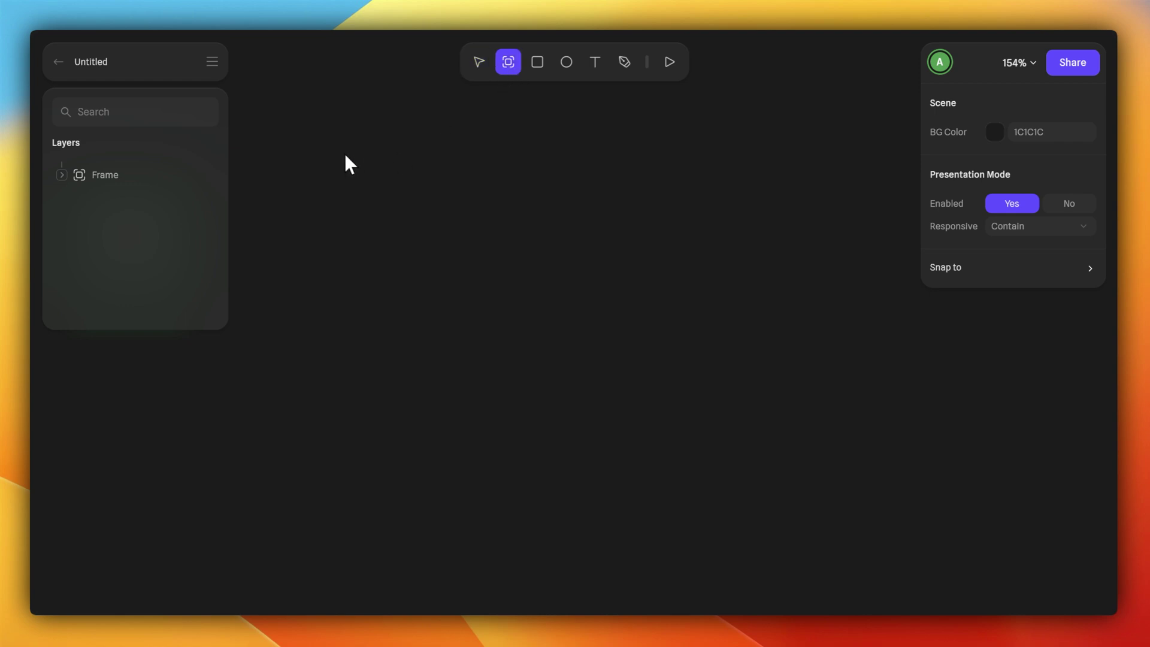
{"action": "mouse_move", "coordinate": [339, 142]}
{"action": "left_mouse_down"}
{"action": "mouse_move", "coordinate": [711, 432]}
{"action": "mouse_move", "coordinate": [742, 545]}
{"action": "left_mouse_up"}
{"action": "mouse_move", "coordinate": [627, 308]}
{"action": "left_mouse_down"}
{"action": "mouse_move", "coordinate": [682, 315]}
{"action": "mouse_move", "coordinate": [662, 308]}
{"action": "left_mouse_up"}
{"action": "left_click", "coordinate": [389, 124]}
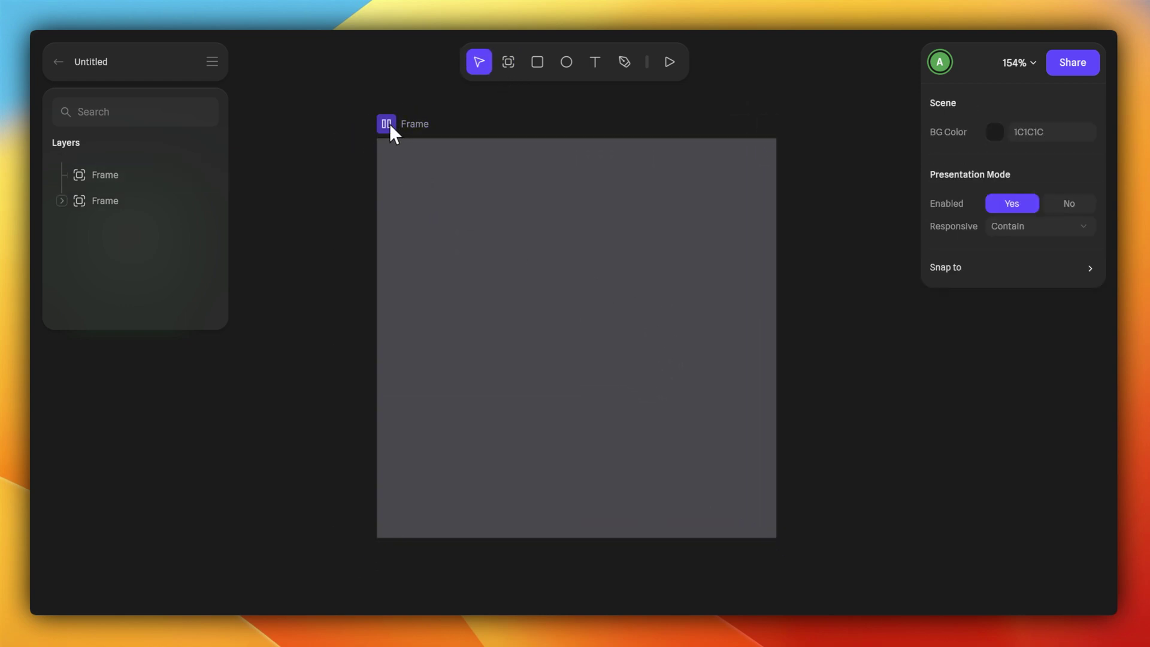
{"action": "left_click", "coordinate": [388, 123]}
Draw a square about 126 by 126 inside the new frame and place it near the middle at X 158, Y 164
{"action": "left_click", "coordinate": [538, 62]}
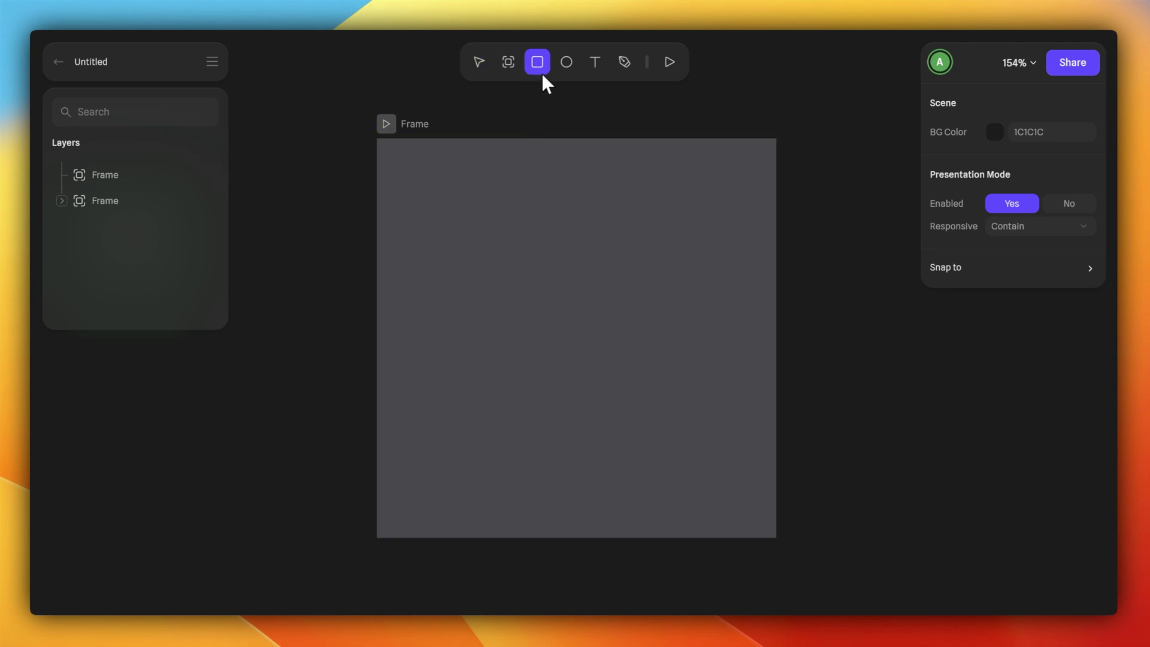
{"action": "mouse_move", "coordinate": [502, 246]}
{"action": "left_mouse_down", "text": "shift"}
{"action": "mouse_move", "coordinate": [627, 352]}
{"action": "mouse_move", "coordinate": [650, 399]}
{"action": "left_mouse_up", "text": "shift"}
{"action": "mouse_move", "coordinate": [586, 303]}
{"action": "left_mouse_down"}
{"action": "mouse_move", "coordinate": [613, 275]}
{"action": "mouse_move", "coordinate": [587, 324]}
{"action": "left_mouse_up"}
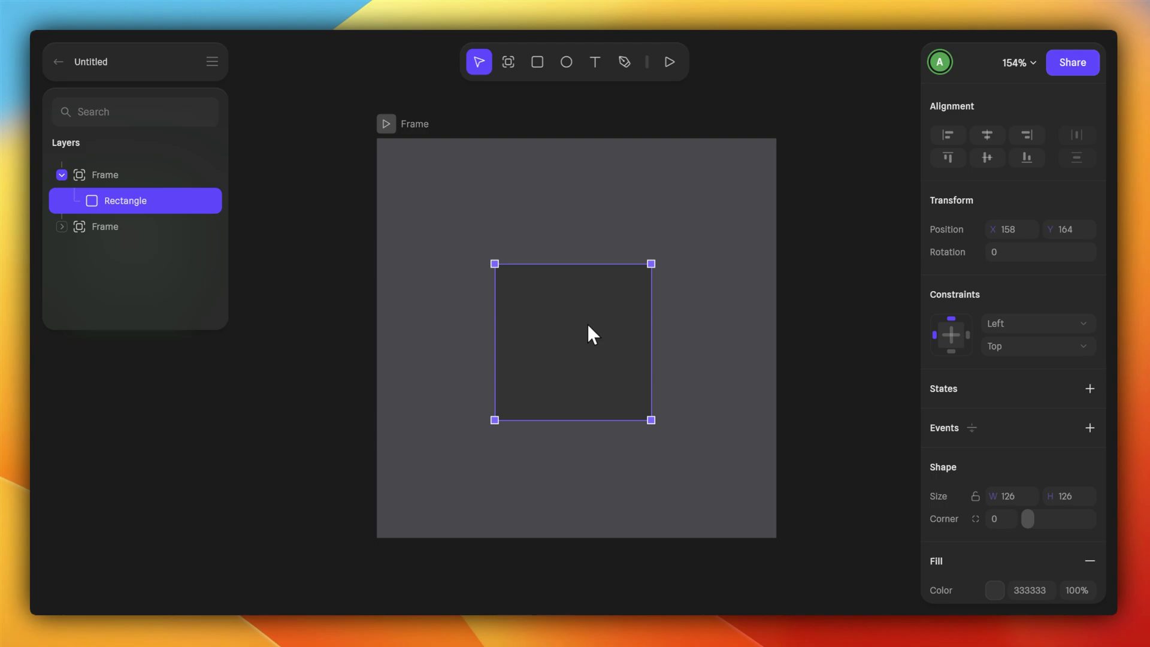
Round the square's corners to 30
{"action": "scroll", "coordinate": [715, 316], "scroll_direction": "up", "scroll_amount": 1, "text": "ctrl"}
{"action": "left_click", "coordinate": [1032, 58]}
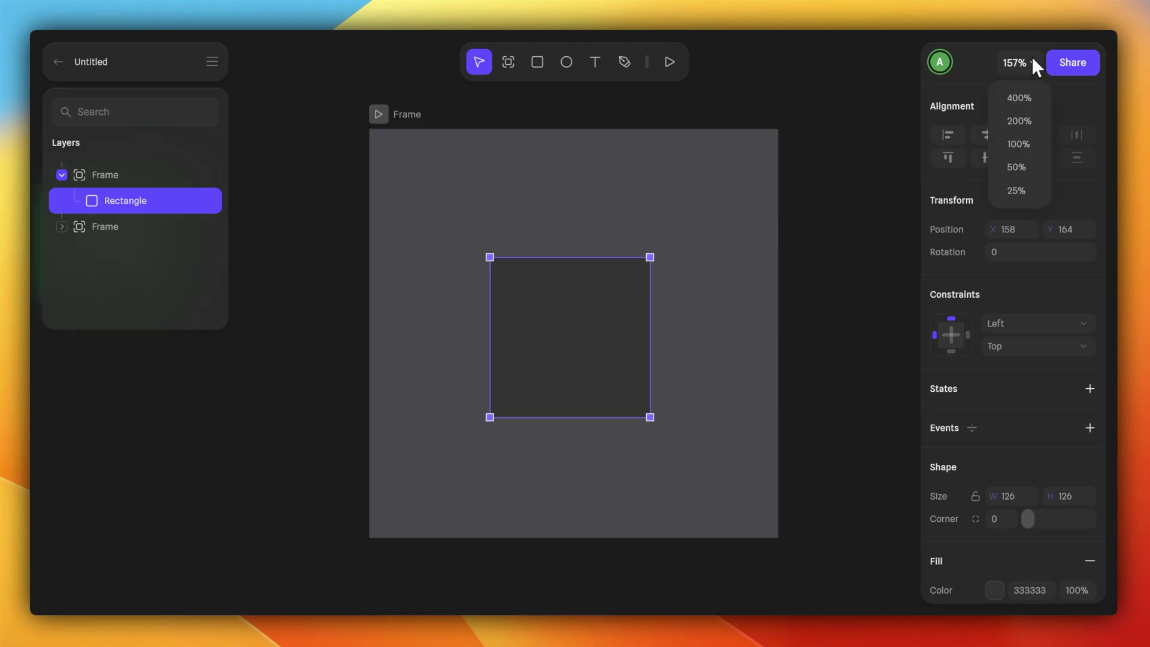
{"action": "left_click", "coordinate": [1028, 120]}
{"action": "scroll", "coordinate": [710, 294], "scroll_direction": "down", "scroll_amount": 1}
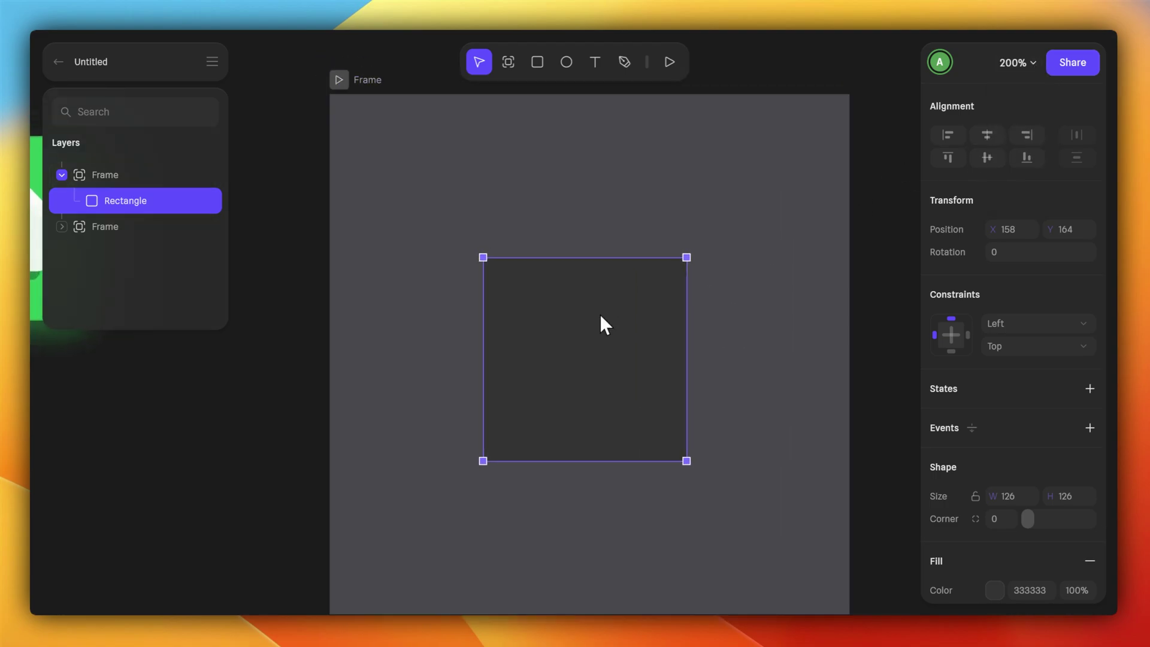
{"action": "scroll", "coordinate": [966, 410], "scroll_direction": "down", "scroll_amount": 3}
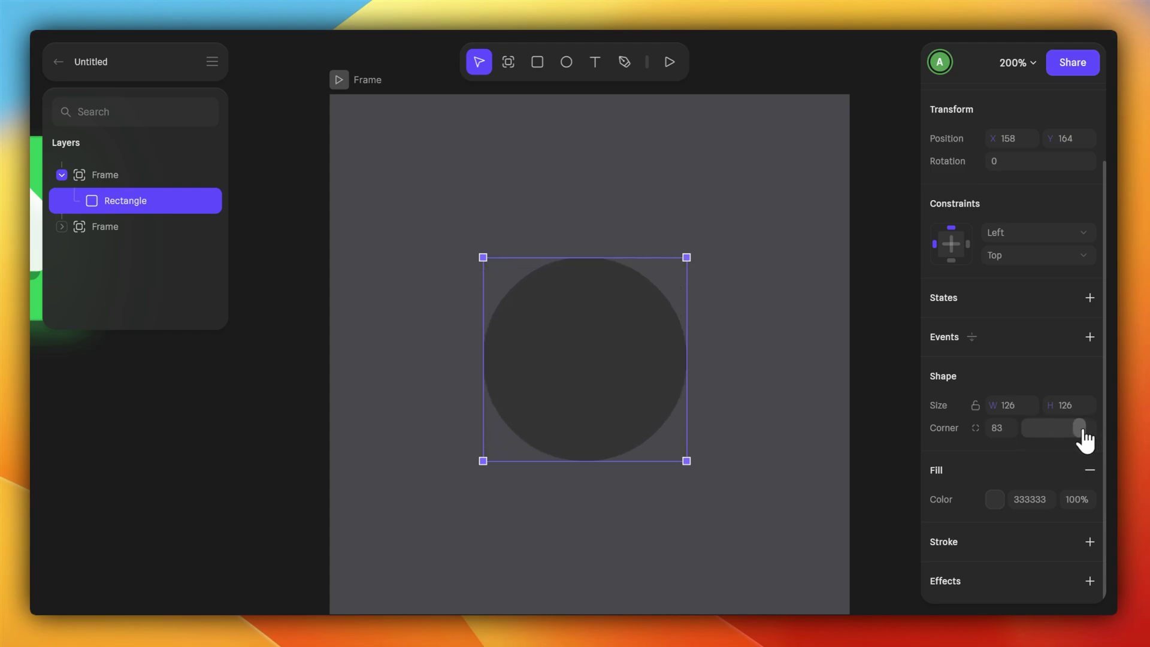
{"action": "left_click_drag", "start_coordinate": [1083, 430], "coordinate": [1042, 428]}
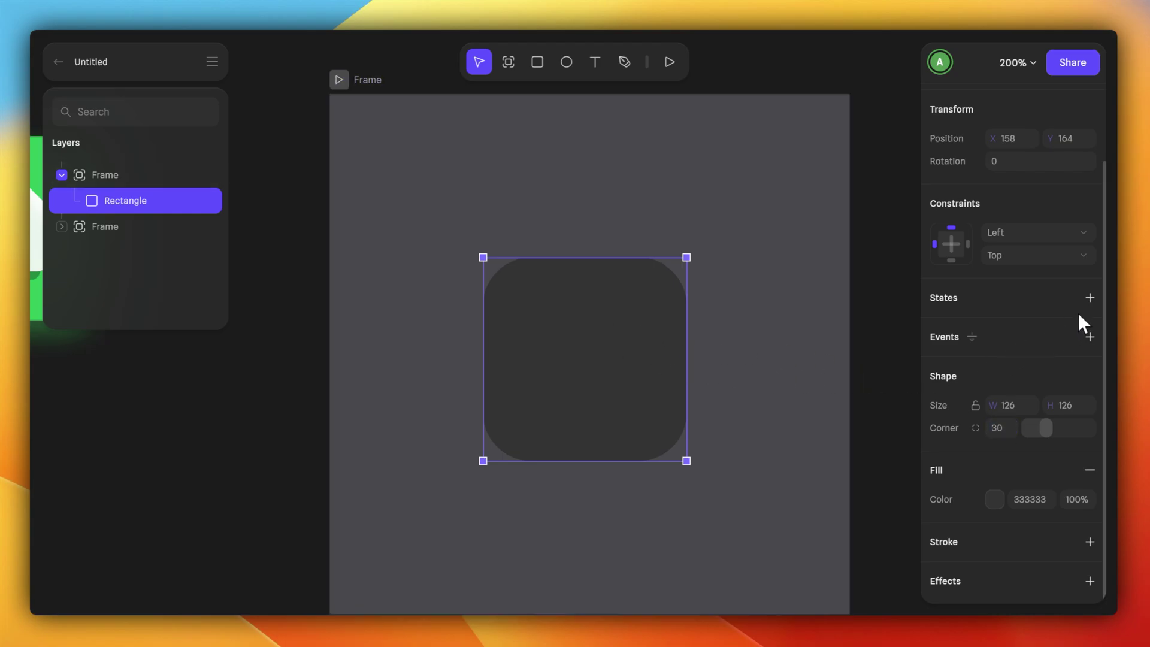
Add a second state to the rounded square and set its fill to white (FFFFFF) in that state
{"action": "left_click", "coordinate": [1090, 299]}
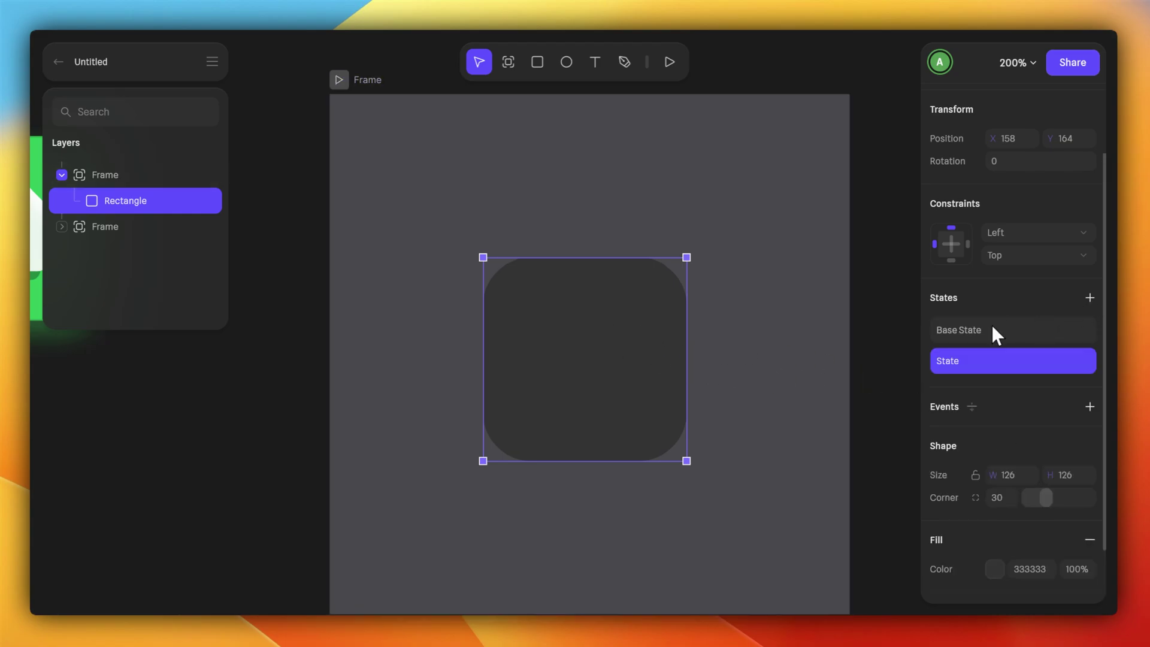
{"action": "left_click", "coordinate": [954, 329]}
{"action": "left_click", "coordinate": [980, 357]}
{"action": "left_click", "coordinate": [996, 569]}
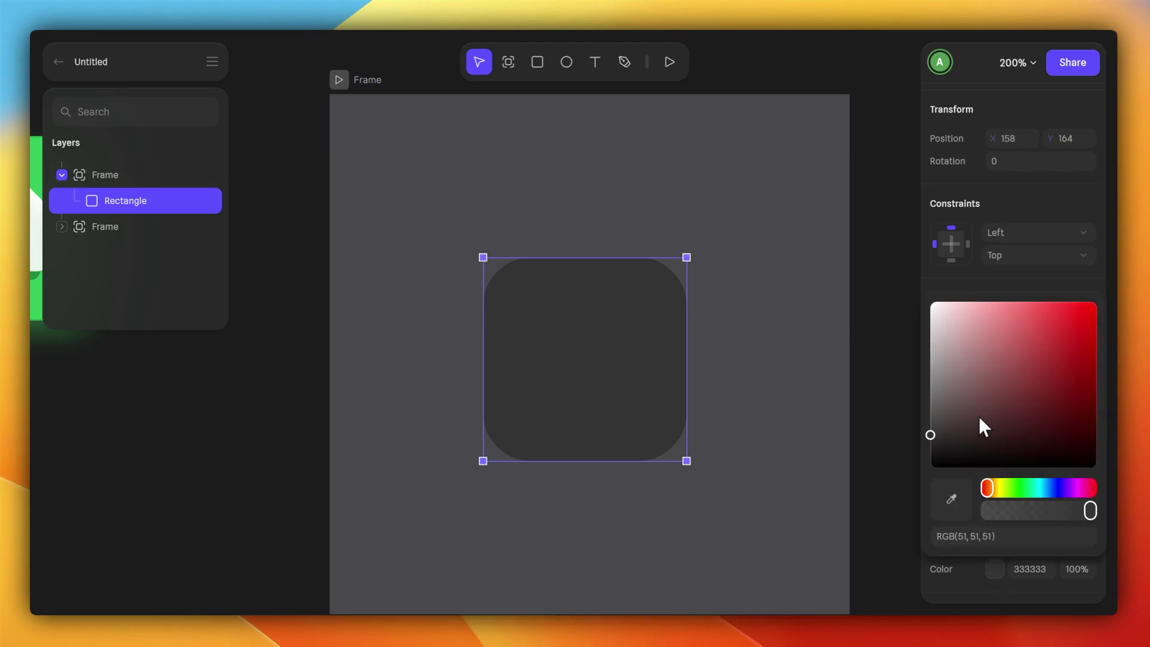
{"action": "left_click_drag", "start_coordinate": [956, 421], "coordinate": [903, 295]}
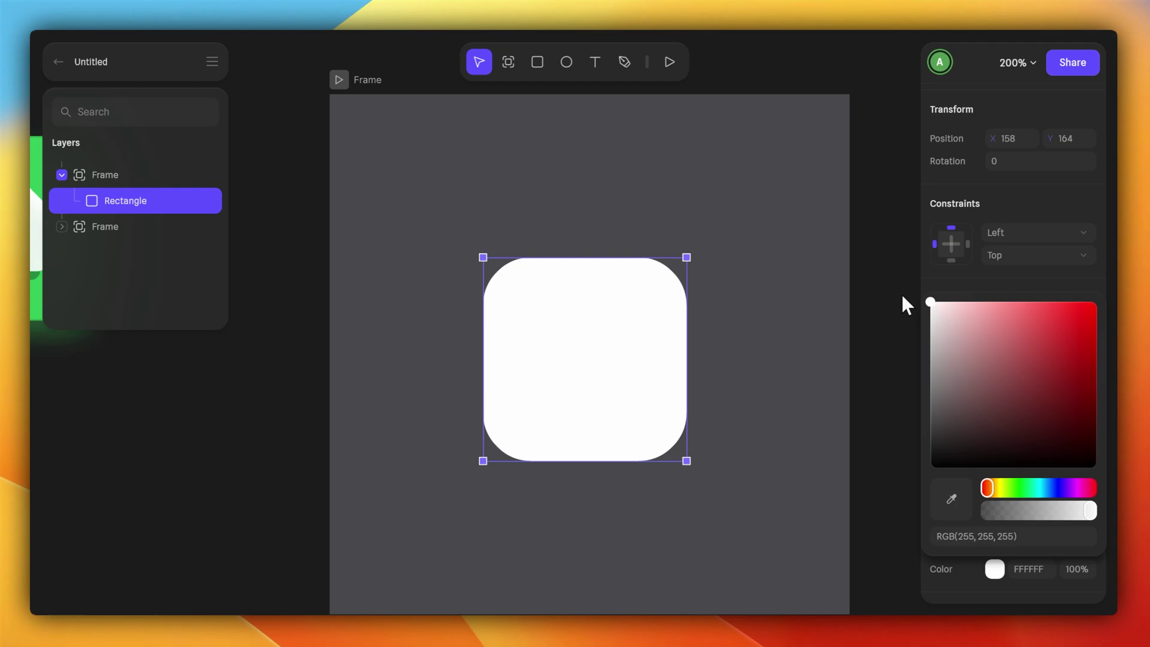
{"action": "left_click", "coordinate": [874, 325]}
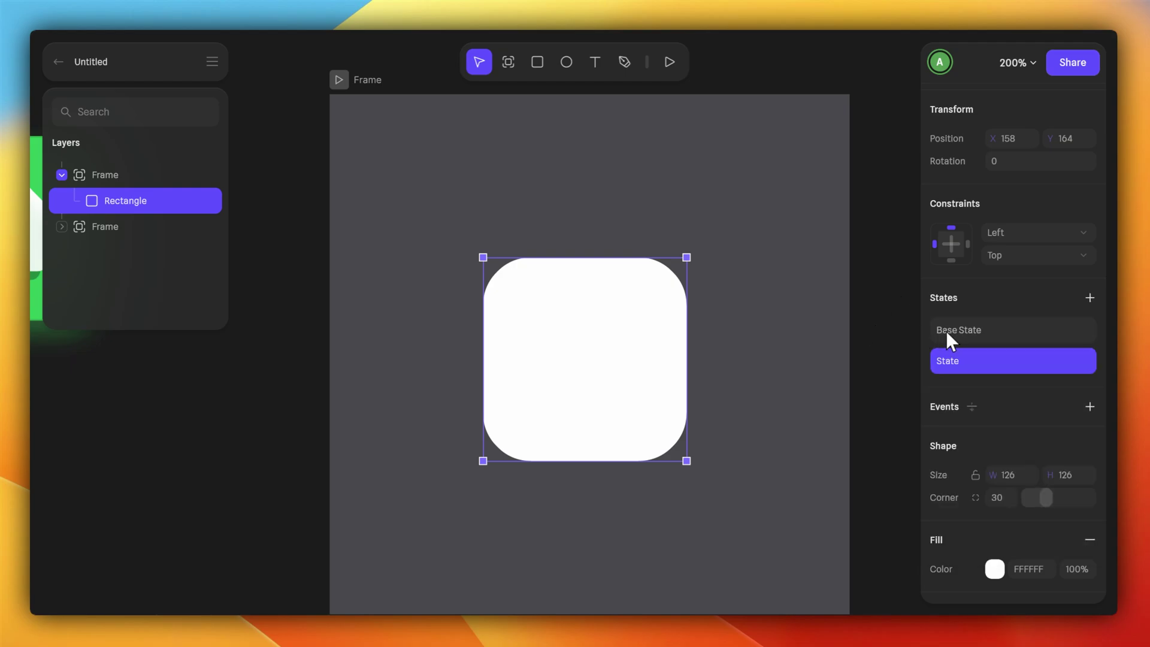
Preview the frame briefly and compare the rounded square's Base State with its added State
{"action": "left_click", "coordinate": [338, 79]}
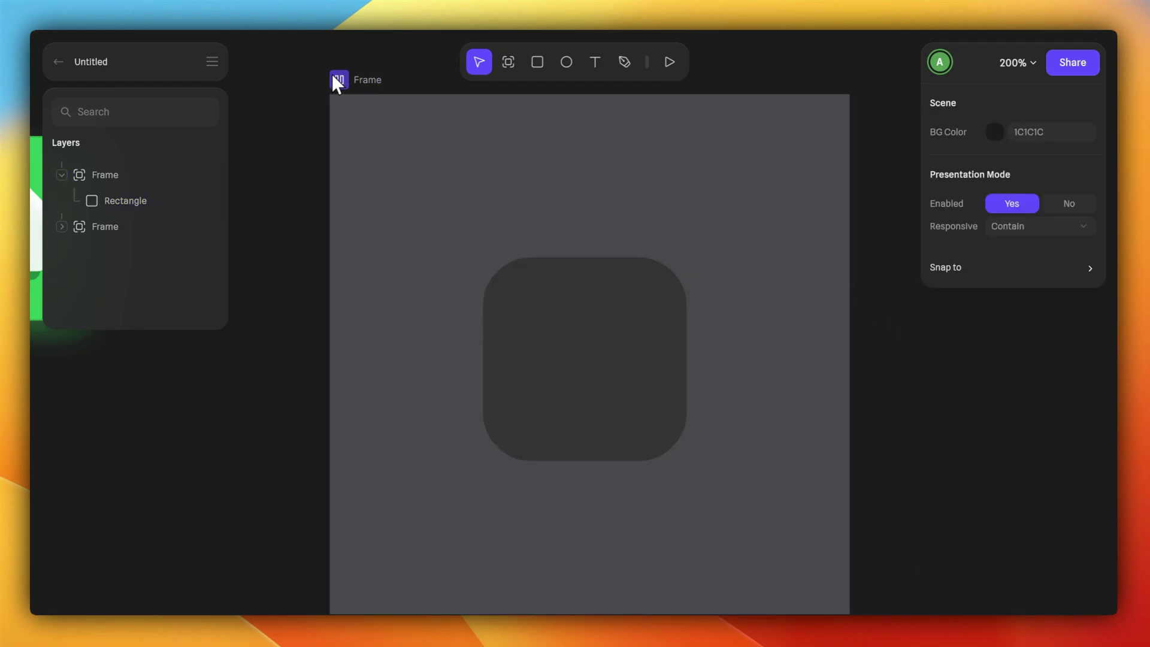
{"action": "left_click", "coordinate": [334, 76]}
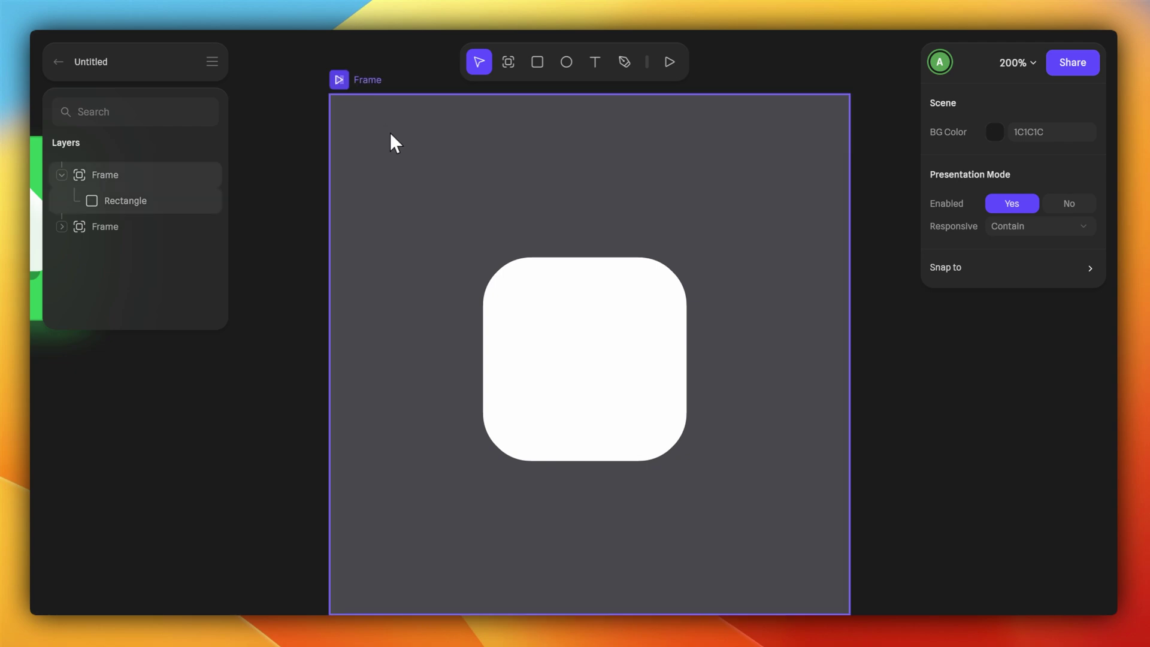
{"action": "left_click", "coordinate": [983, 421]}
{"action": "left_click", "coordinate": [973, 453]}
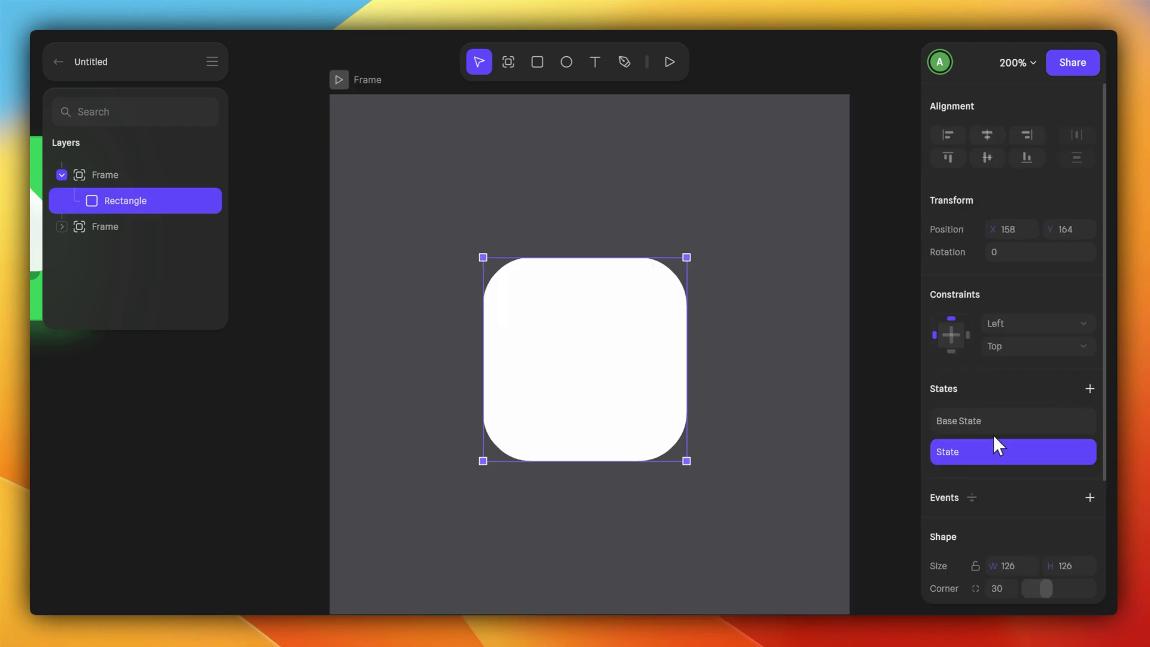
Add a Start event with a Transition action to the rounded square and open the transition's settings
{"action": "scroll", "coordinate": [997, 432], "scroll_direction": "down", "scroll_amount": 2}
{"action": "left_click", "coordinate": [1089, 436]}
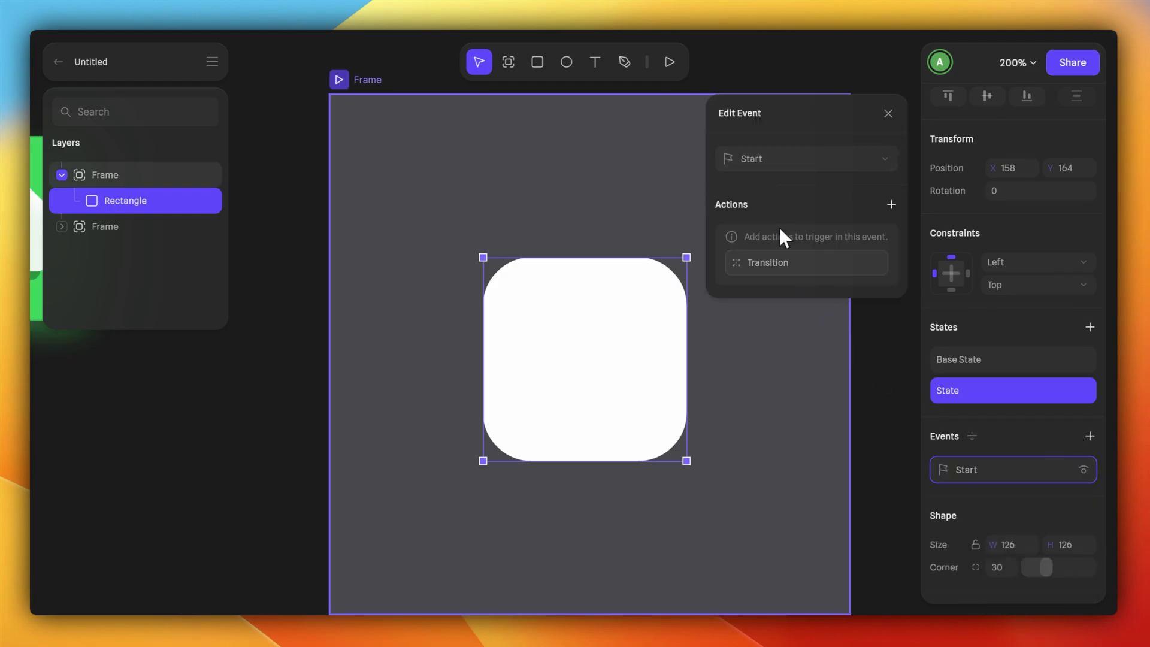
{"action": "left_click", "coordinate": [797, 265]}
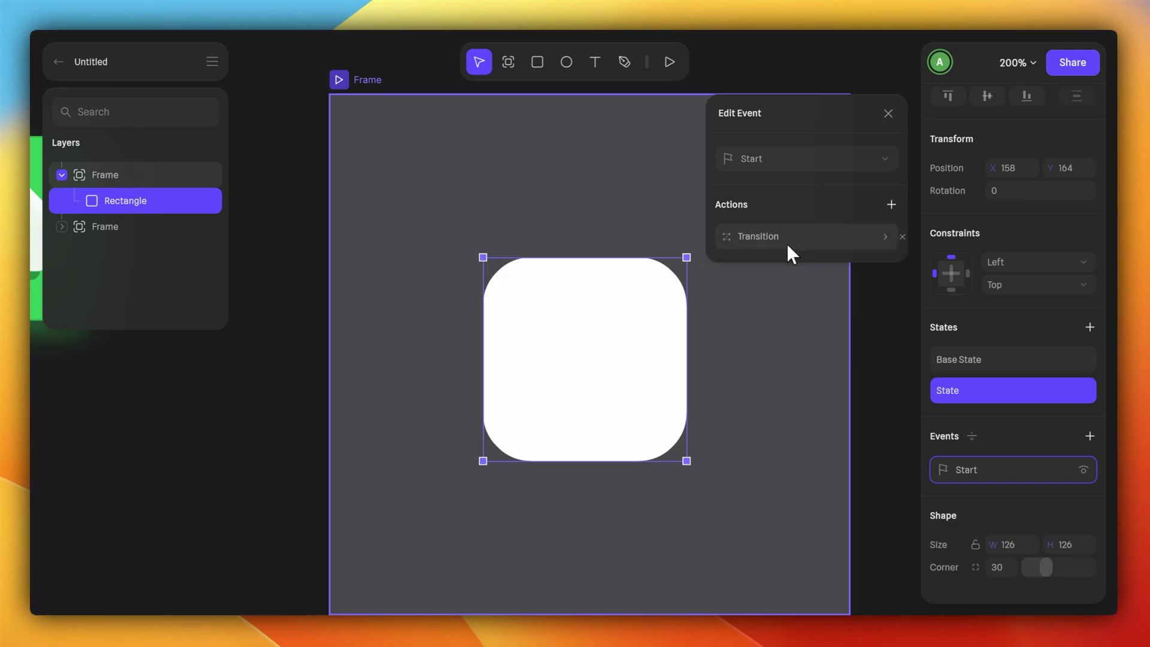
{"action": "left_click", "coordinate": [802, 237]}
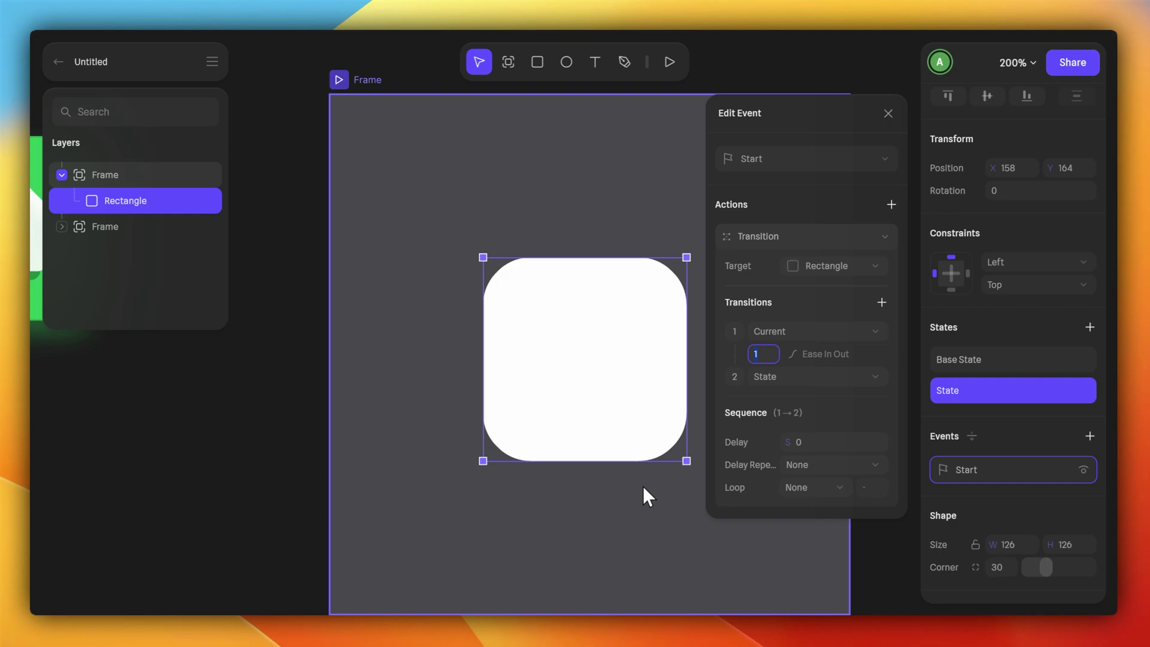
Play and stop the frame preview to check the square's color transition on start
{"action": "left_click", "coordinate": [458, 254]}
{"action": "left_click", "coordinate": [339, 83]}
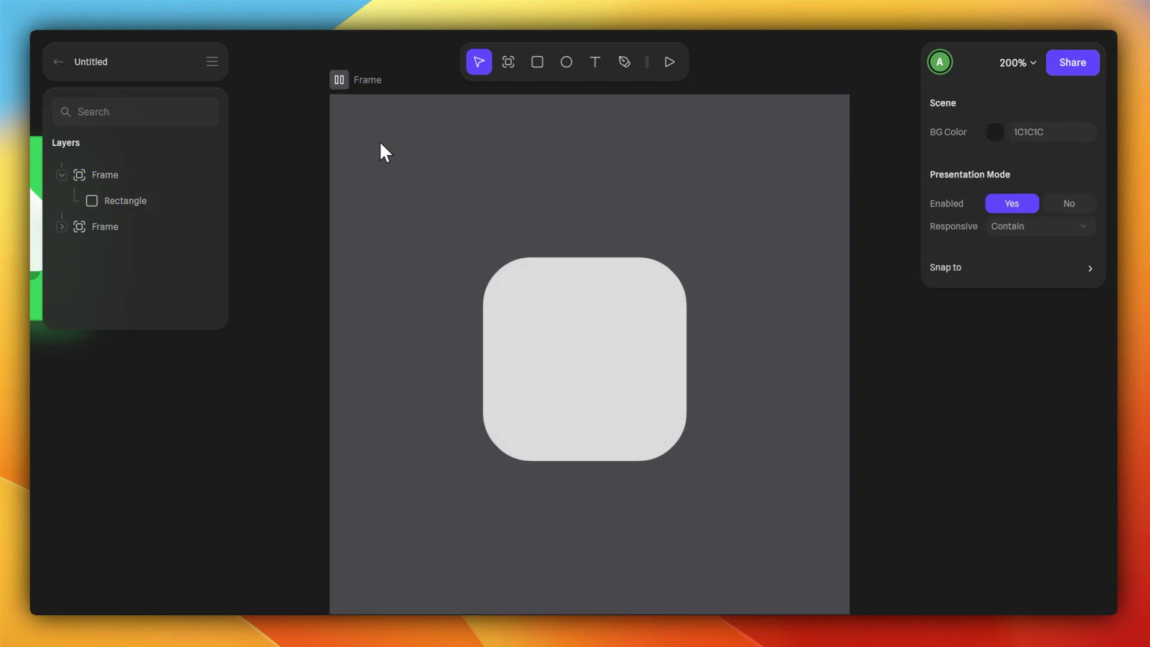
{"action": "left_click", "coordinate": [340, 80]}
{"action": "left_click", "coordinate": [806, 346]}
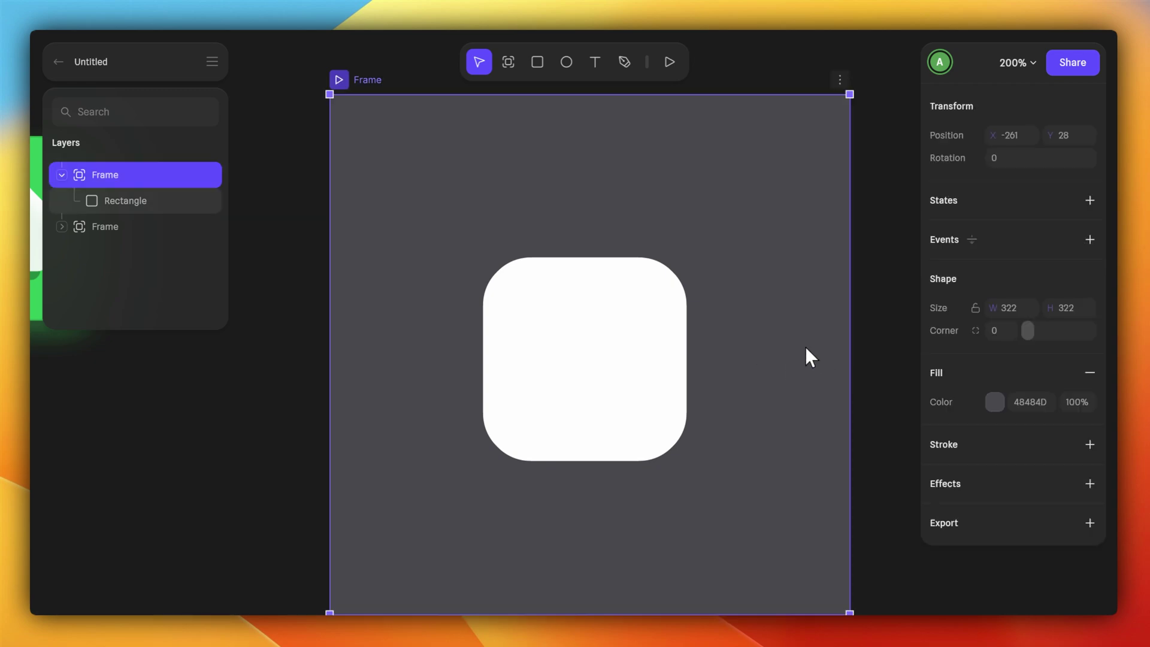
Change the rounded square's event trigger to Mouse Hover and preview the frame
{"action": "left_click", "coordinate": [629, 344]}
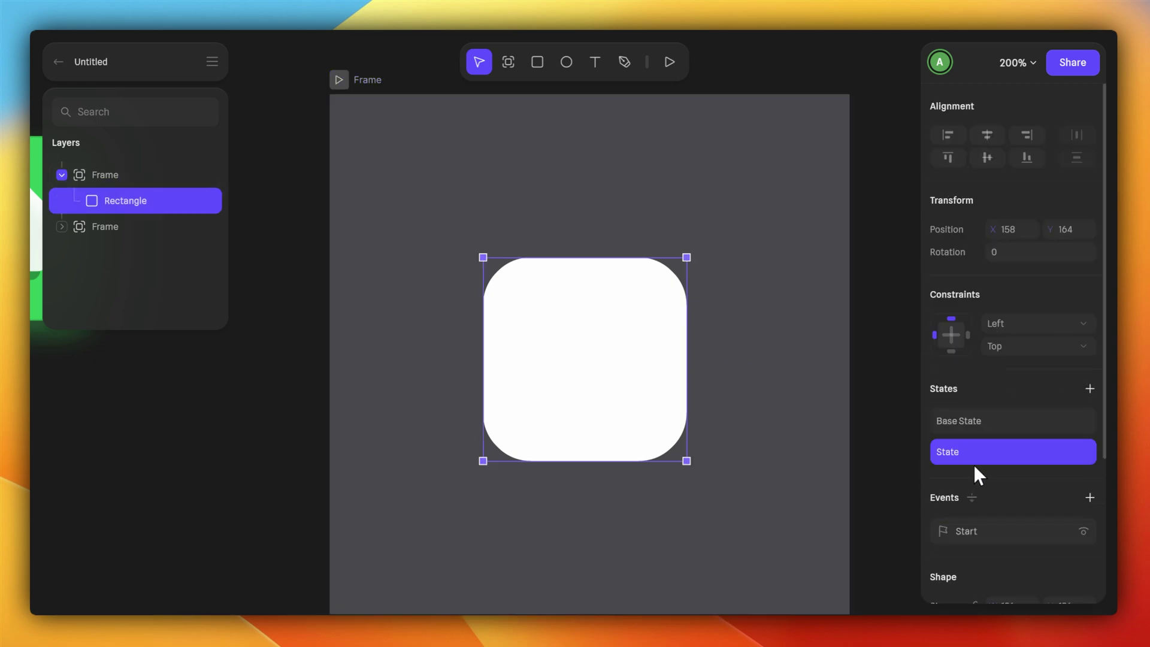
{"action": "left_click", "coordinate": [1034, 531]}
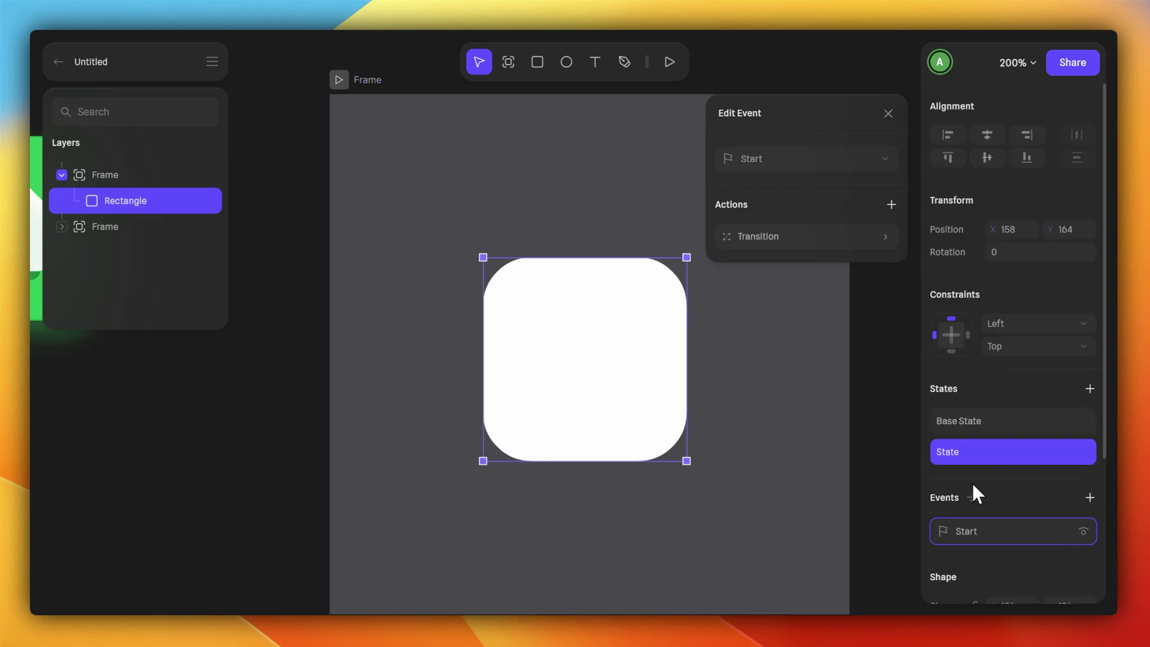
{"action": "left_click", "coordinate": [861, 165]}
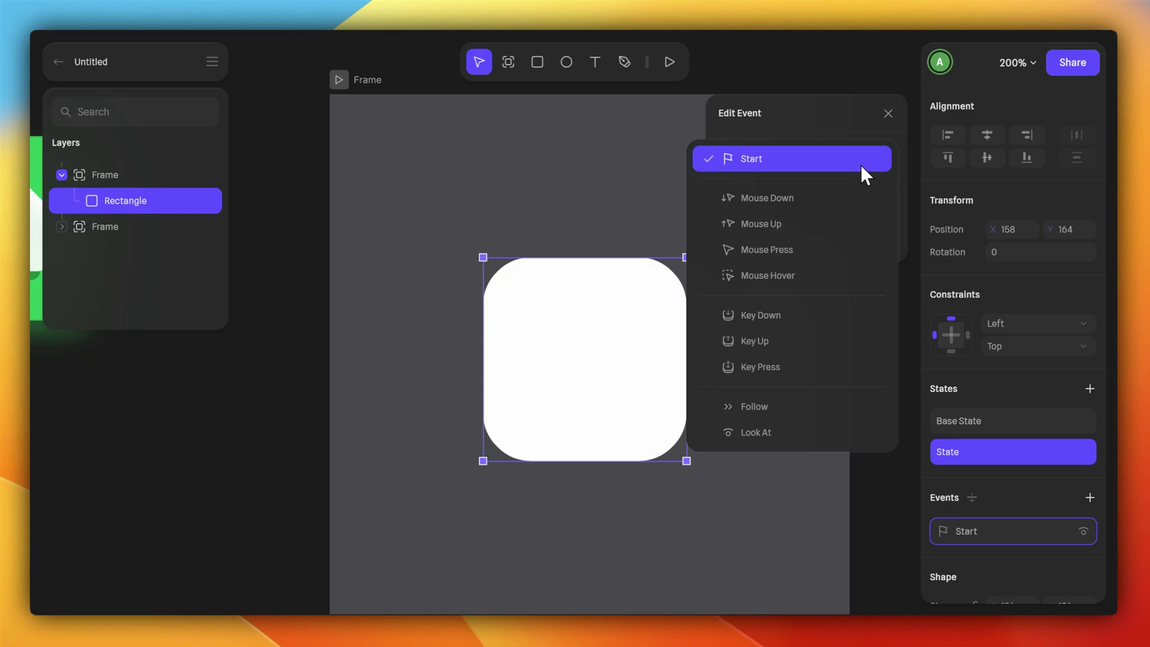
{"action": "left_click", "coordinate": [843, 274]}
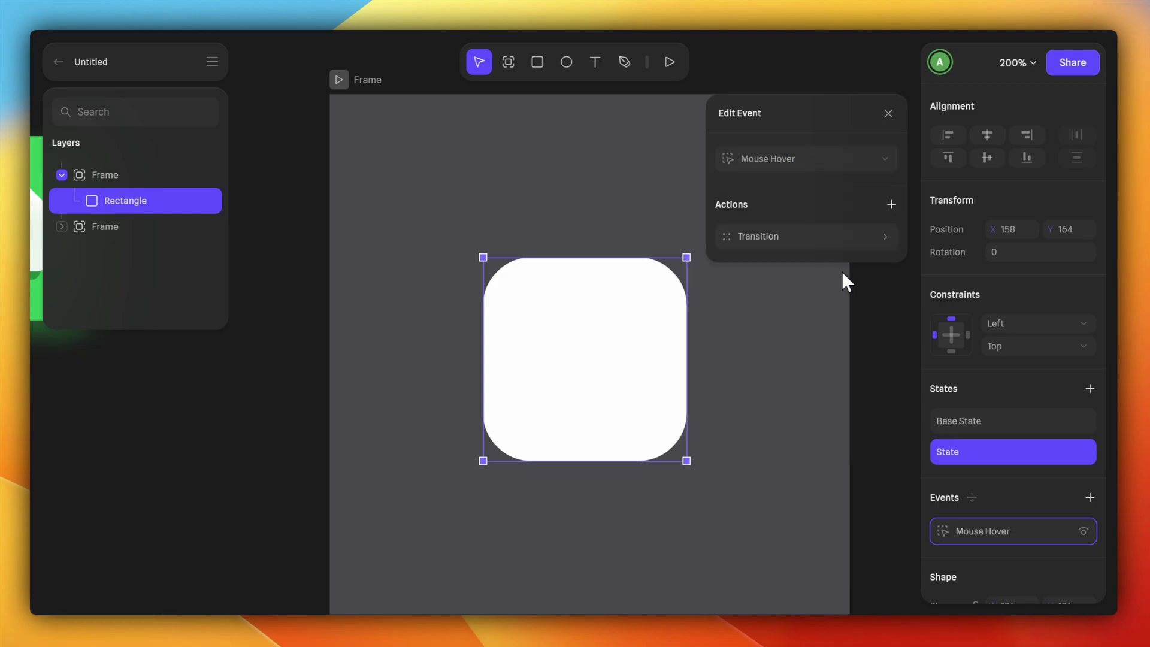
{"action": "left_click", "coordinate": [843, 270]}
{"action": "left_click", "coordinate": [340, 80]}
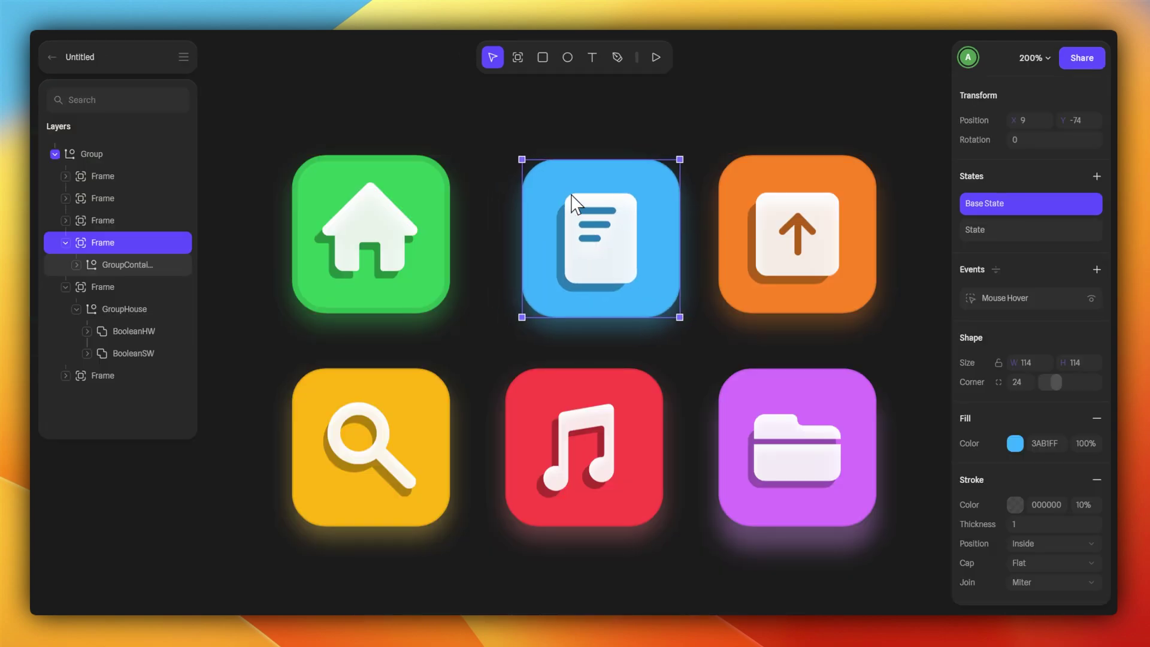
Move the blue document icon frame out of the icon group to an empty canvas area at about X 250, Y -380
{"action": "left_click_drag", "start_coordinate": [575, 204], "coordinate": [816, 75]}
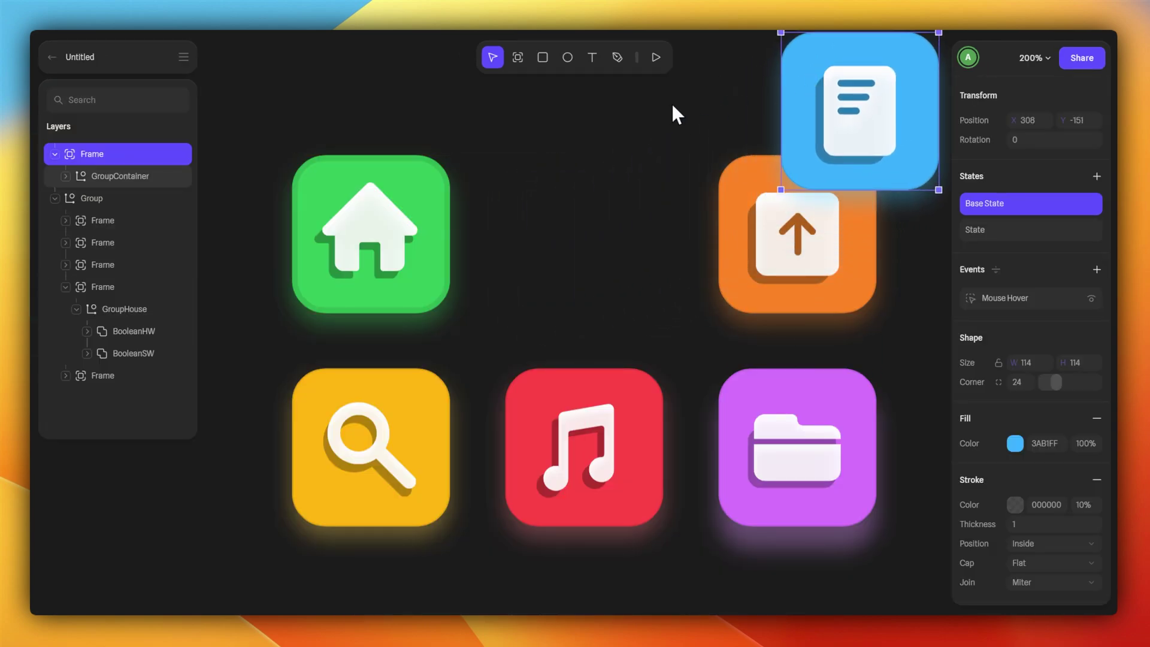
{"action": "middle_click_drag", "start_coordinate": [675, 114], "coordinate": [509, 398]}
{"action": "left_click_drag", "start_coordinate": [697, 363], "coordinate": [634, 245]}
{"action": "scroll", "coordinate": [791, 309], "scroll_direction": "up", "scroll_amount": 5}
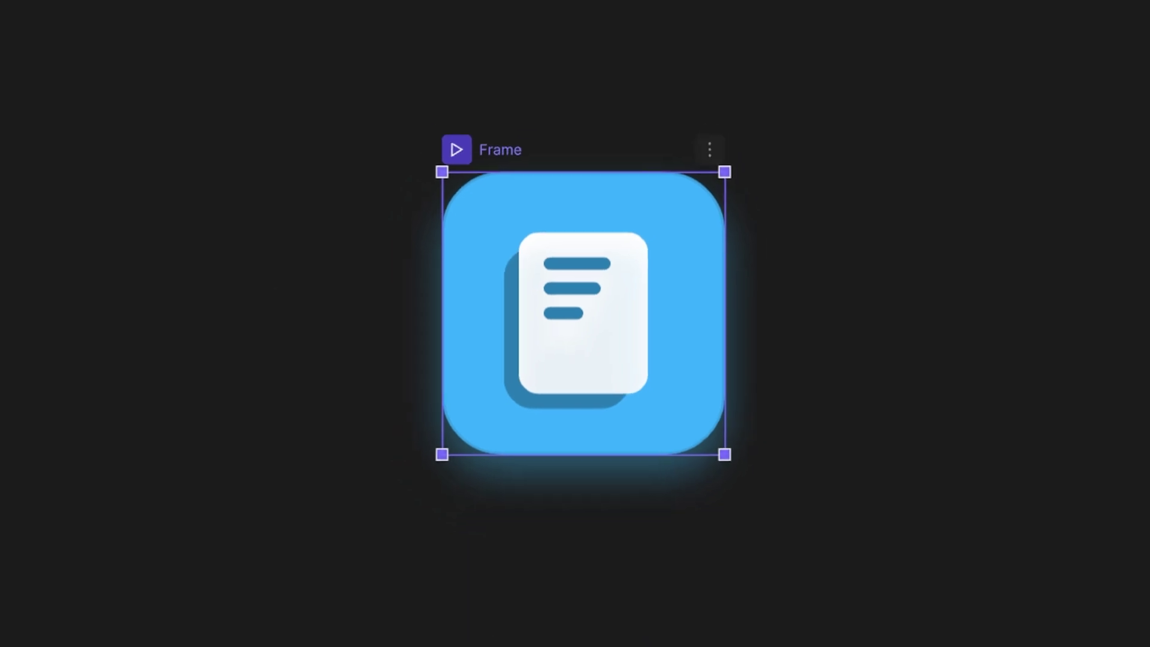
Inspect the GroupContainer inside the blue document frame and compare its Base State with its State
{"action": "left_click", "coordinate": [103, 154]}
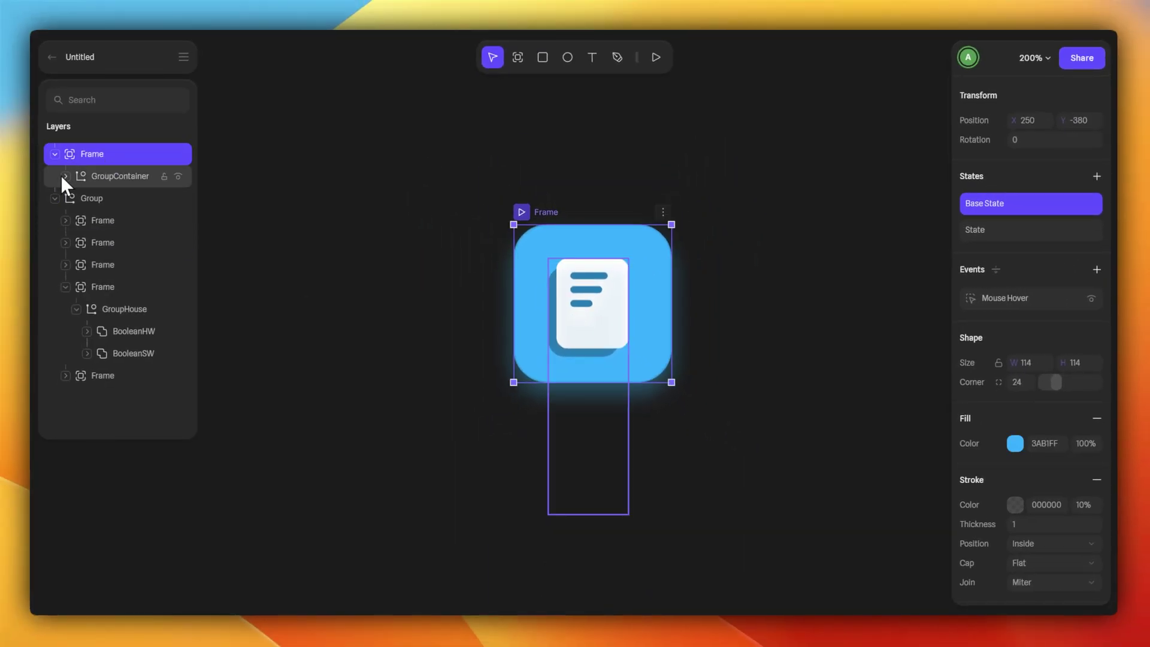
{"action": "left_click", "coordinate": [118, 178]}
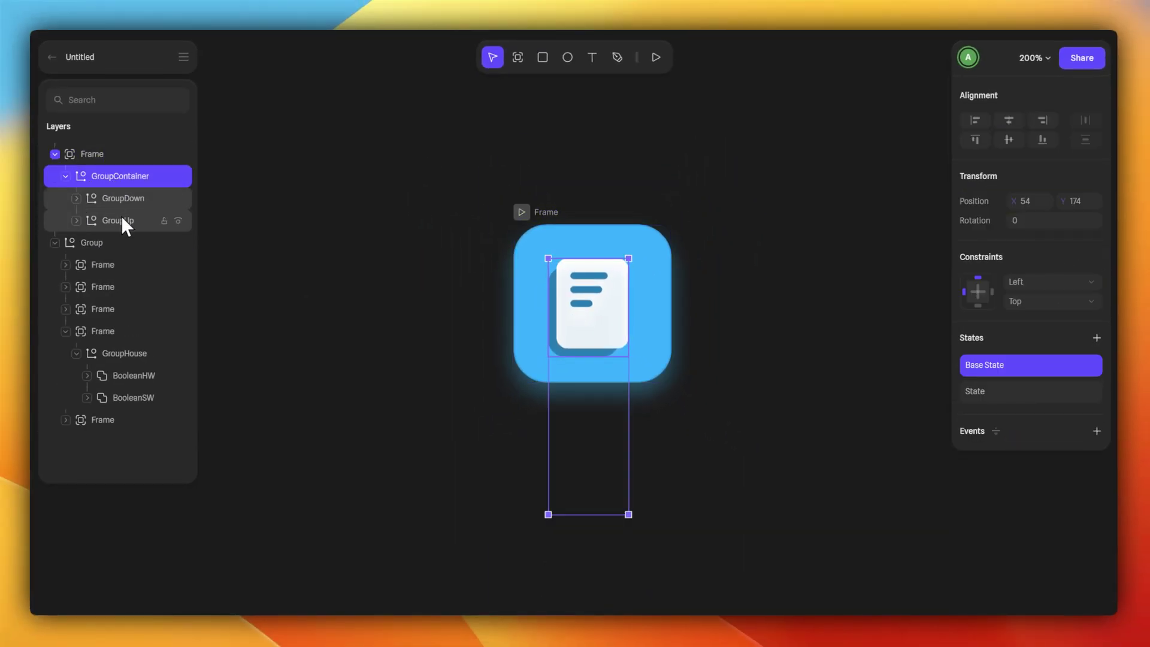
{"action": "left_click", "coordinate": [1011, 366]}
{"action": "left_click", "coordinate": [1009, 390]}
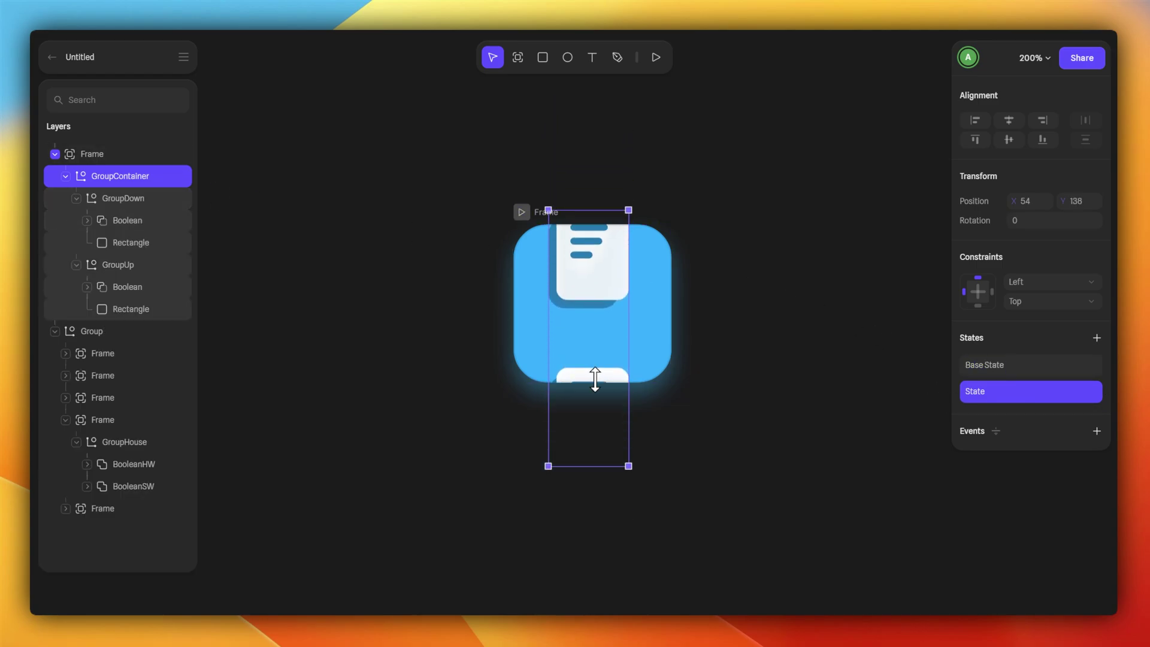
Reposition the GroupContainer vertically in both states, to Y 84 in the State and with the document centered in the Base State
{"action": "left_click_drag", "start_coordinate": [596, 378], "coordinate": [588, 303]}
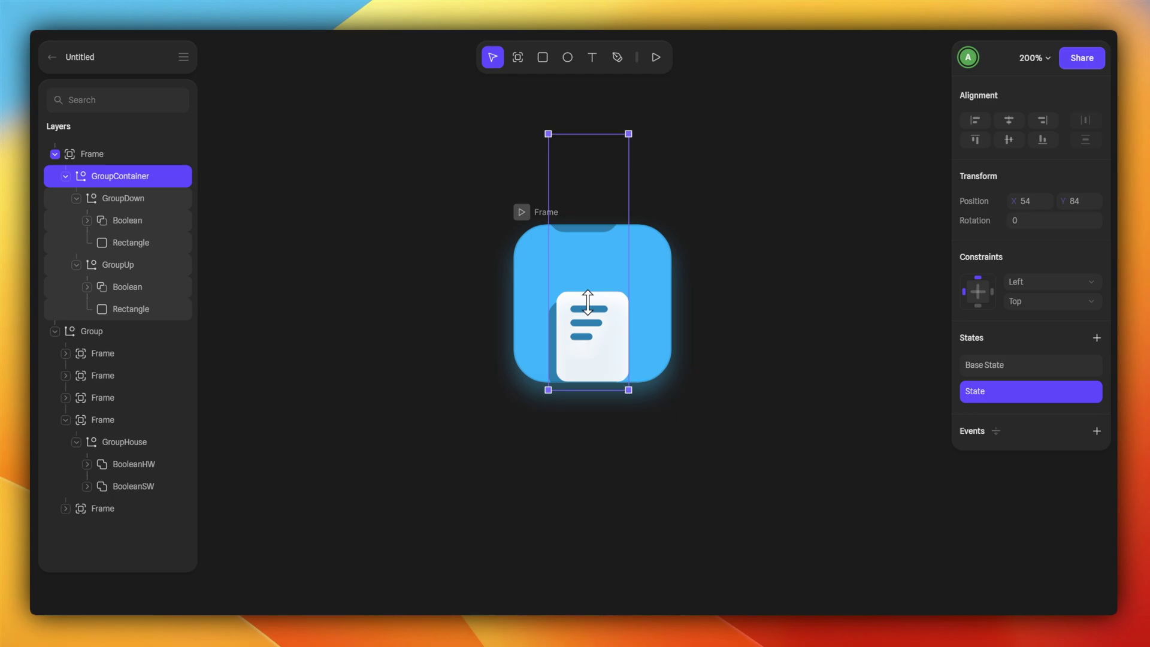
{"action": "key", "text": "space"}
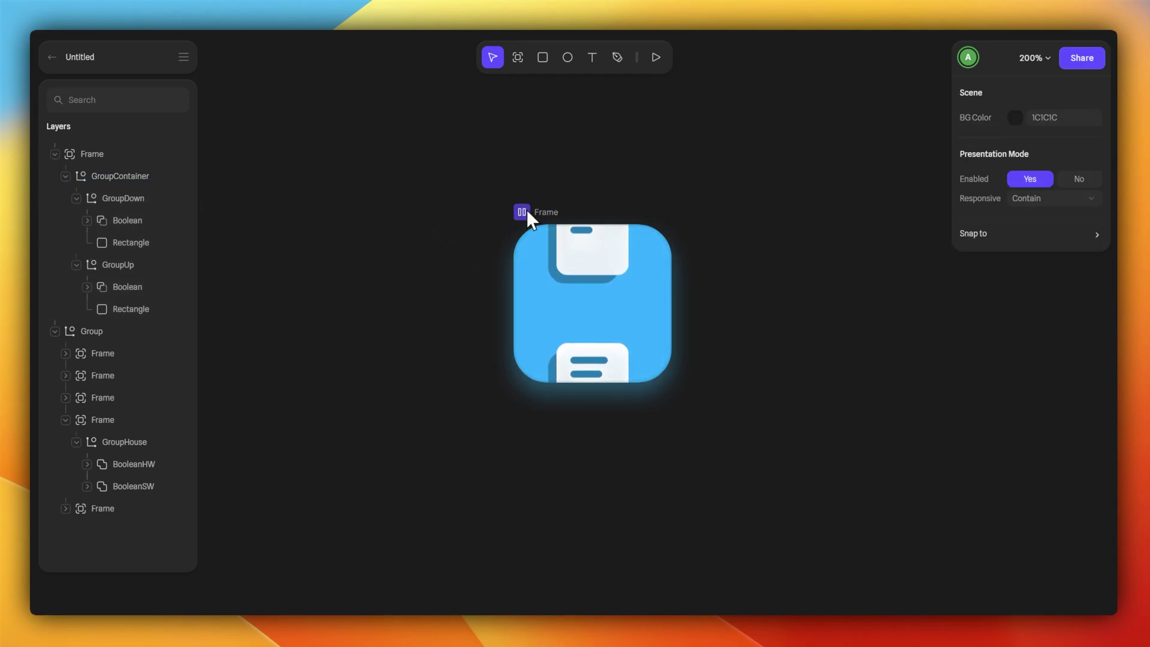
{"action": "left_click", "coordinate": [128, 177]}
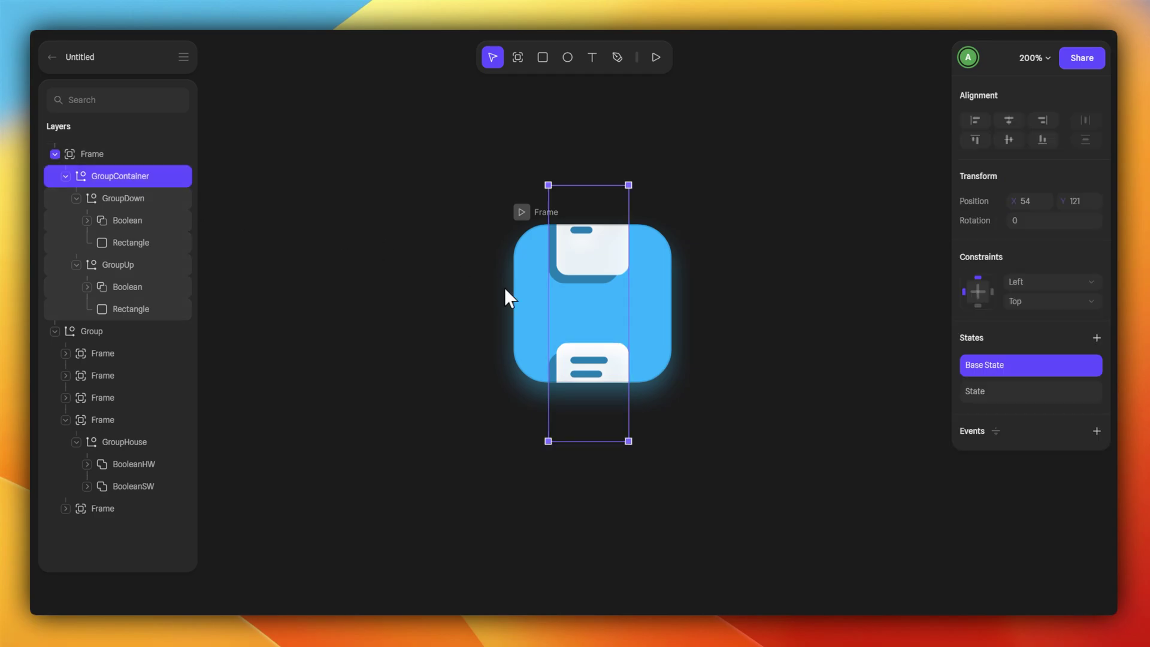
{"action": "left_click_drag", "start_coordinate": [592, 355], "coordinate": [593, 273]}
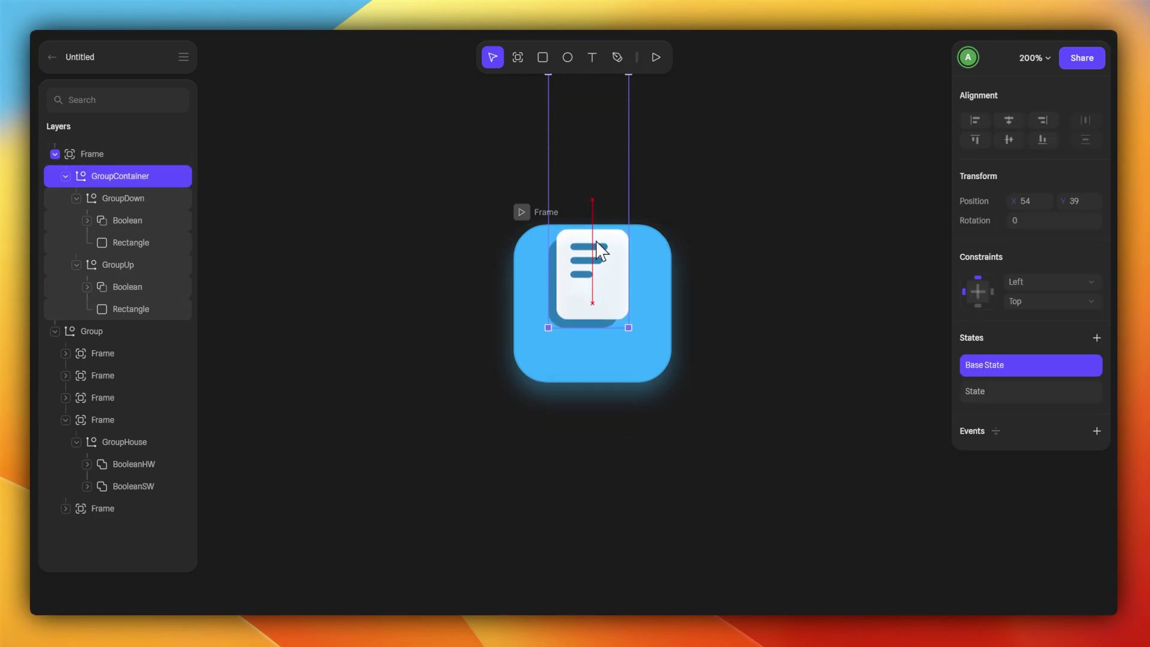
Examine the Transition actions in the blue document frame's Mouse Hover event, checking each target and state sequence, and preview the frame
{"action": "left_click", "coordinate": [1010, 298]}
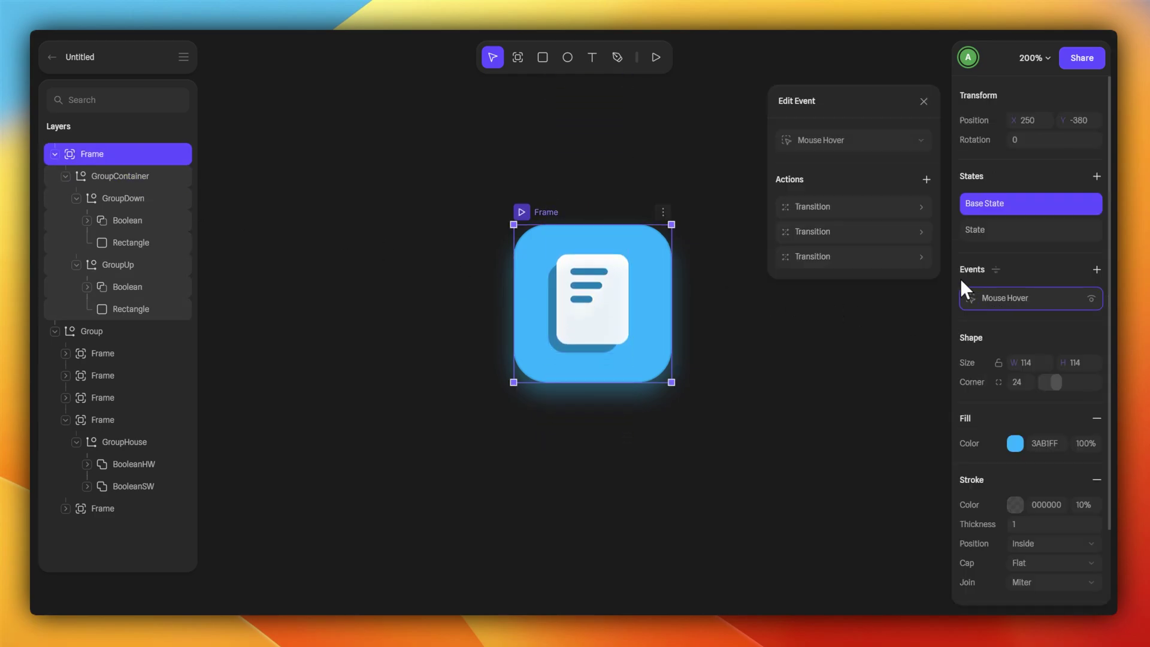
{"action": "left_click", "coordinate": [877, 211]}
{"action": "left_click", "coordinate": [825, 208]}
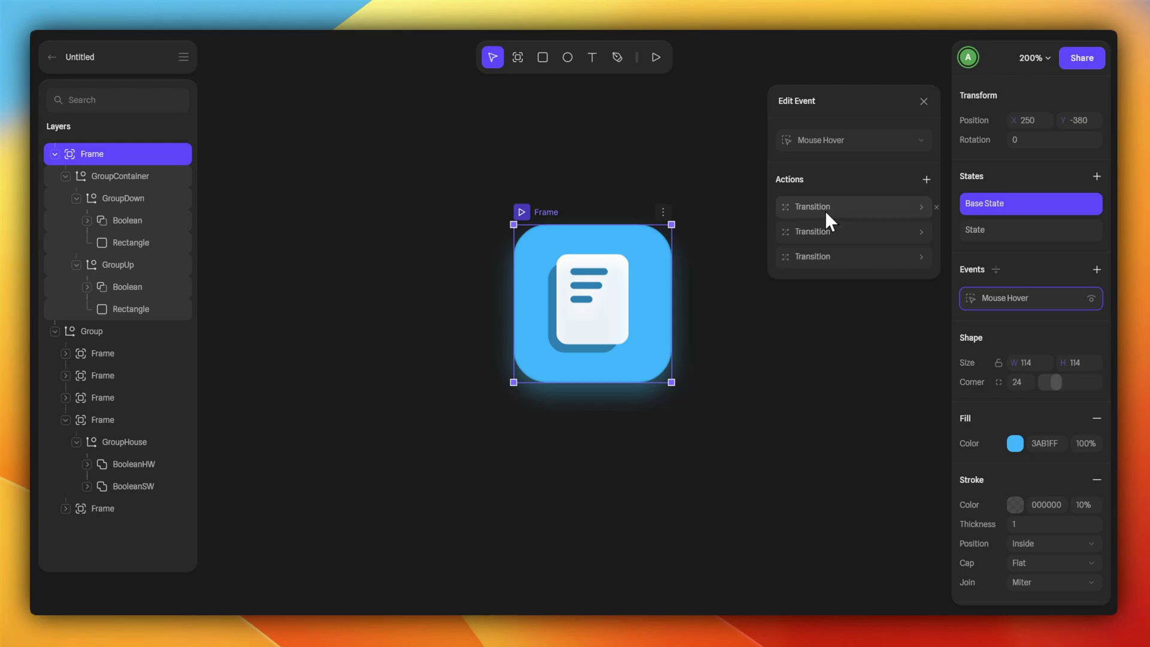
{"action": "left_click", "coordinate": [834, 233]}
{"action": "left_click", "coordinate": [833, 257]}
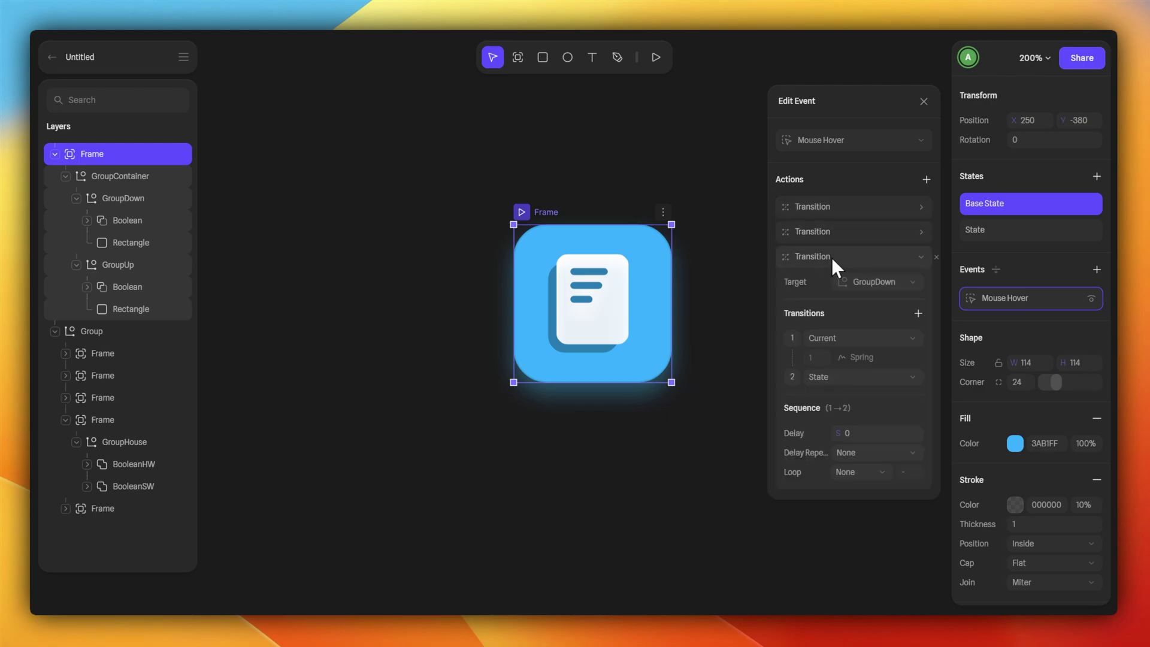
{"action": "left_click", "coordinate": [832, 257]}
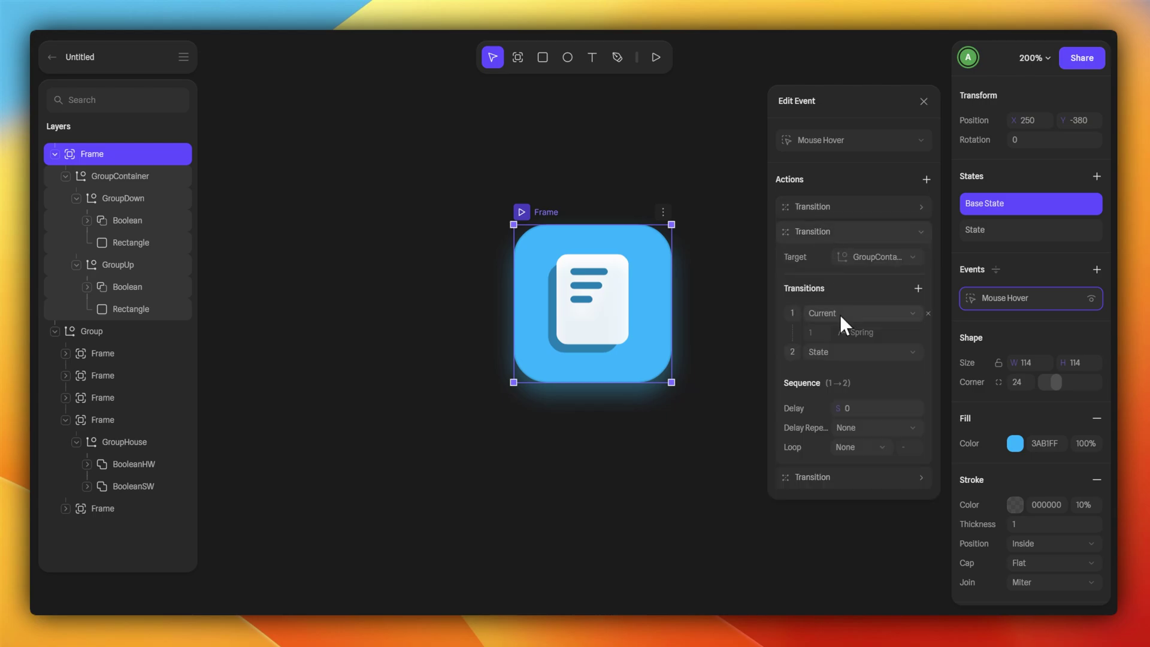
{"action": "left_click", "coordinate": [835, 231]}
{"action": "left_click", "coordinate": [500, 216]}
{"action": "left_click", "coordinate": [522, 212]}
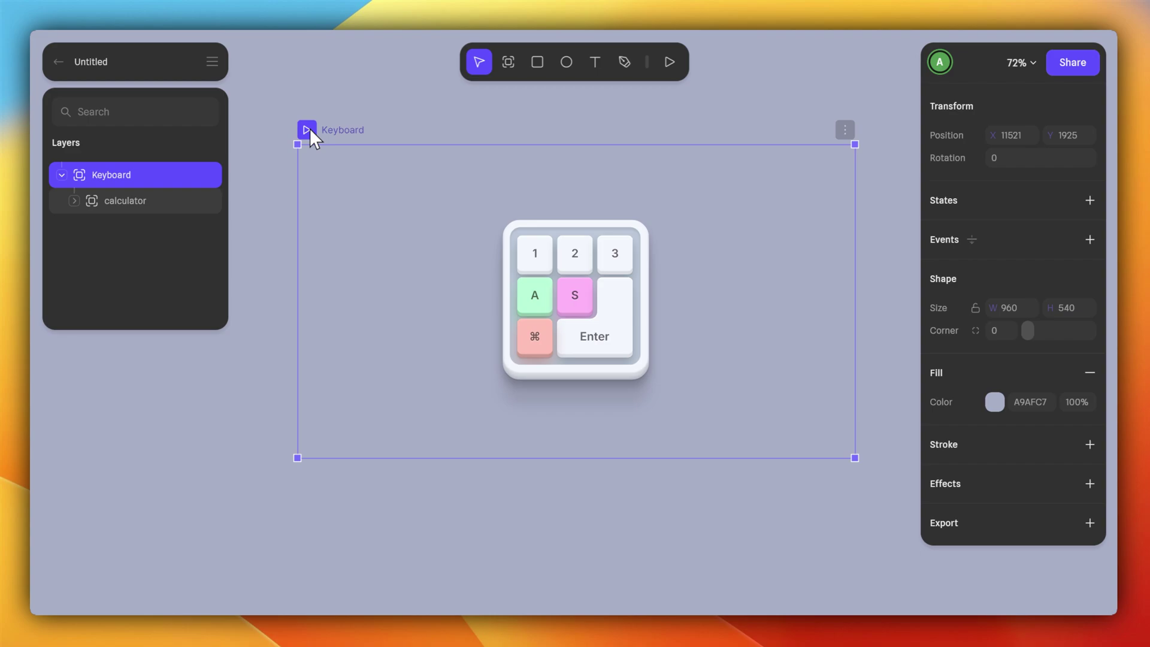
Stop the Keyboard frame's preview and examine the key events on the 1 key and the Enter group
{"action": "key", "text": "Escape"}
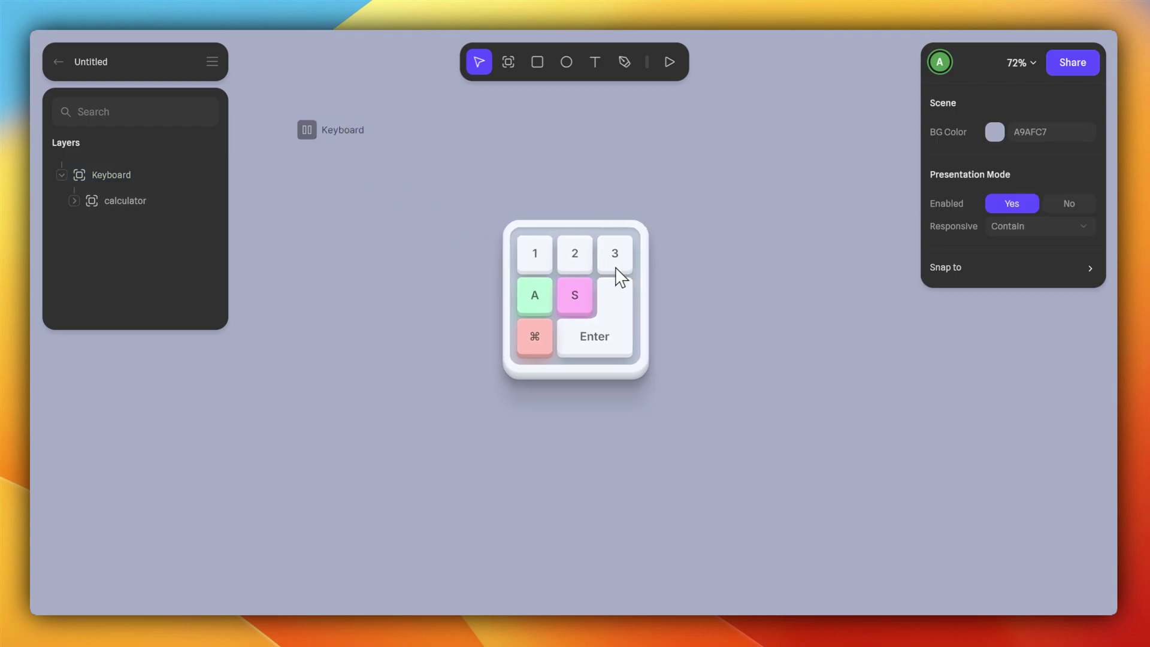
{"action": "left_click", "coordinate": [305, 130]}
{"action": "left_click", "coordinate": [608, 310]}
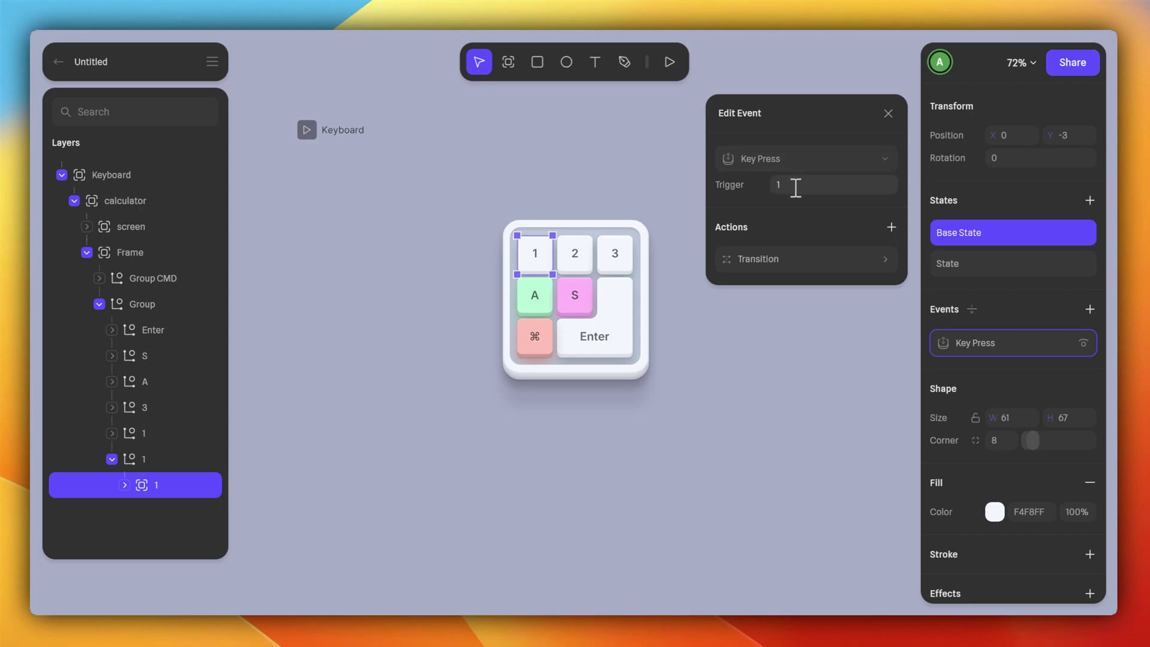
{"action": "left_click", "coordinate": [625, 333]}
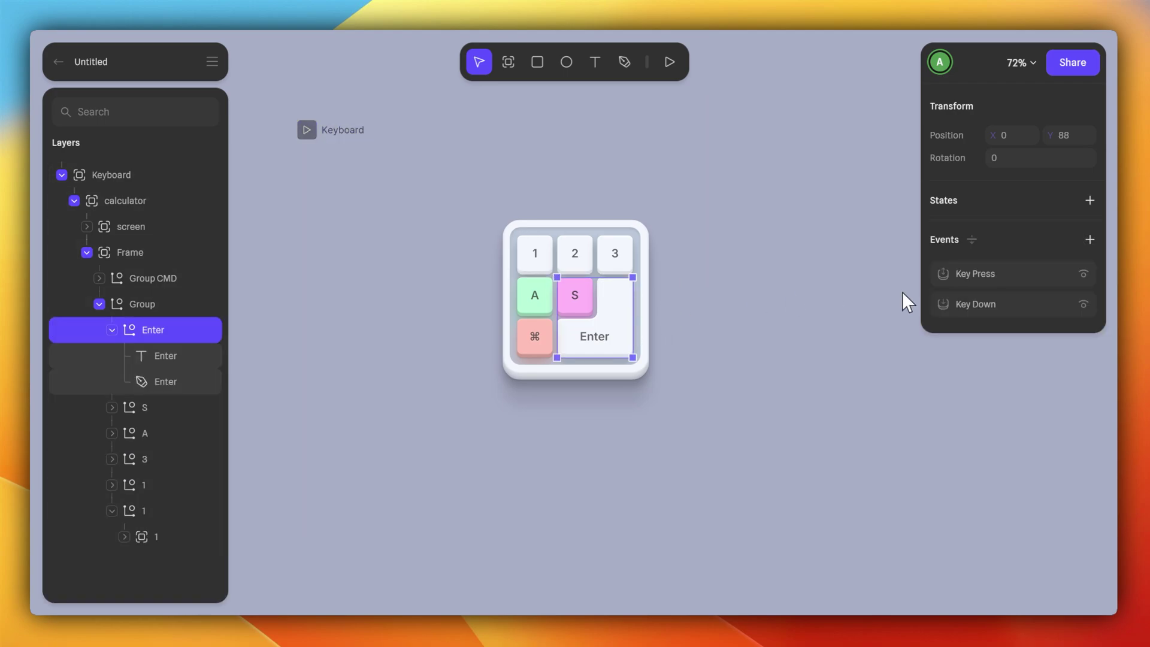
{"action": "left_click", "coordinate": [1012, 304]}
{"action": "left_click", "coordinate": [1009, 273]}
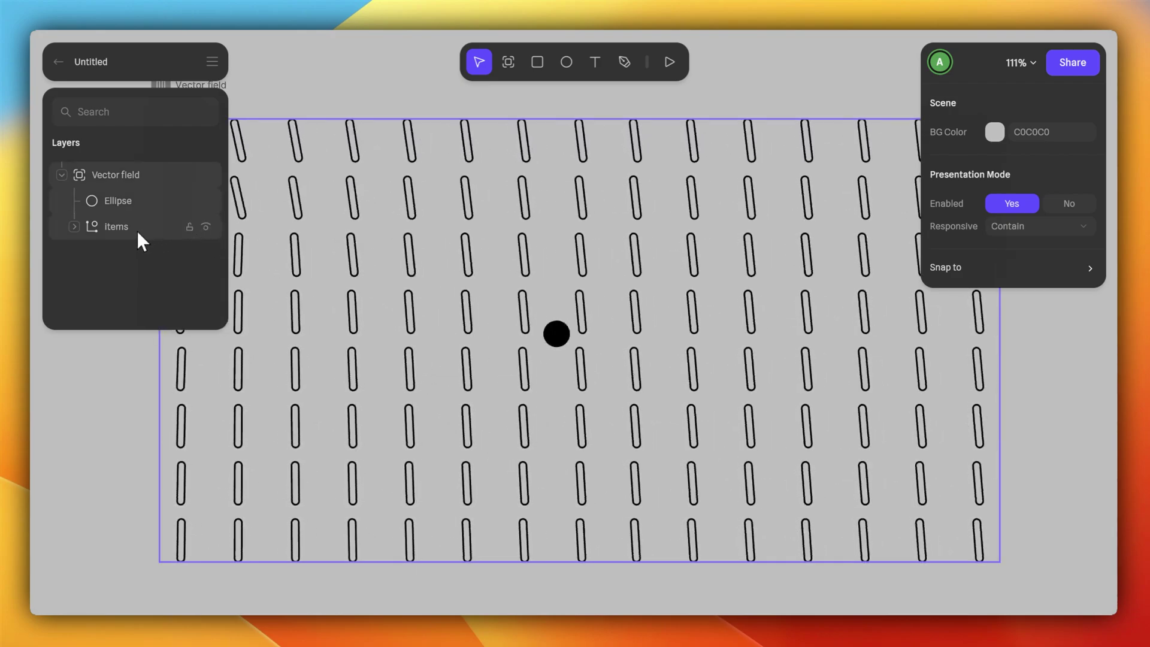
Expand the Vector field's Items group and inspect the Ellipse's Follow event settings
{"action": "left_click", "coordinate": [90, 227]}
{"action": "left_click", "coordinate": [73, 227]}
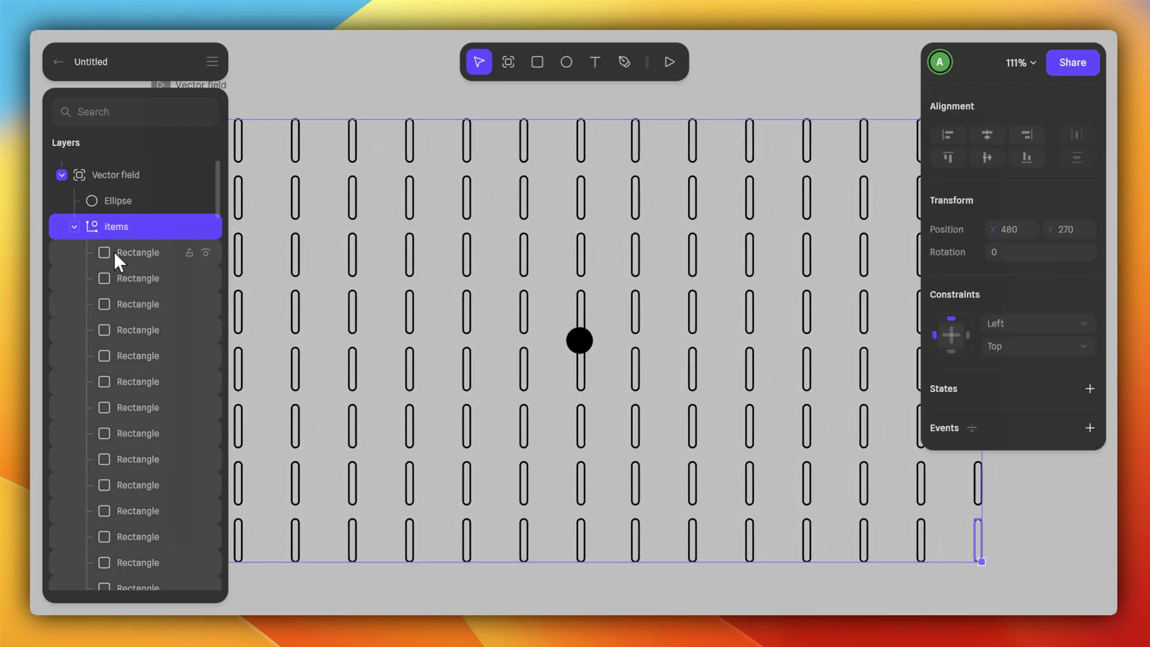
{"action": "left_click", "coordinate": [134, 174]}
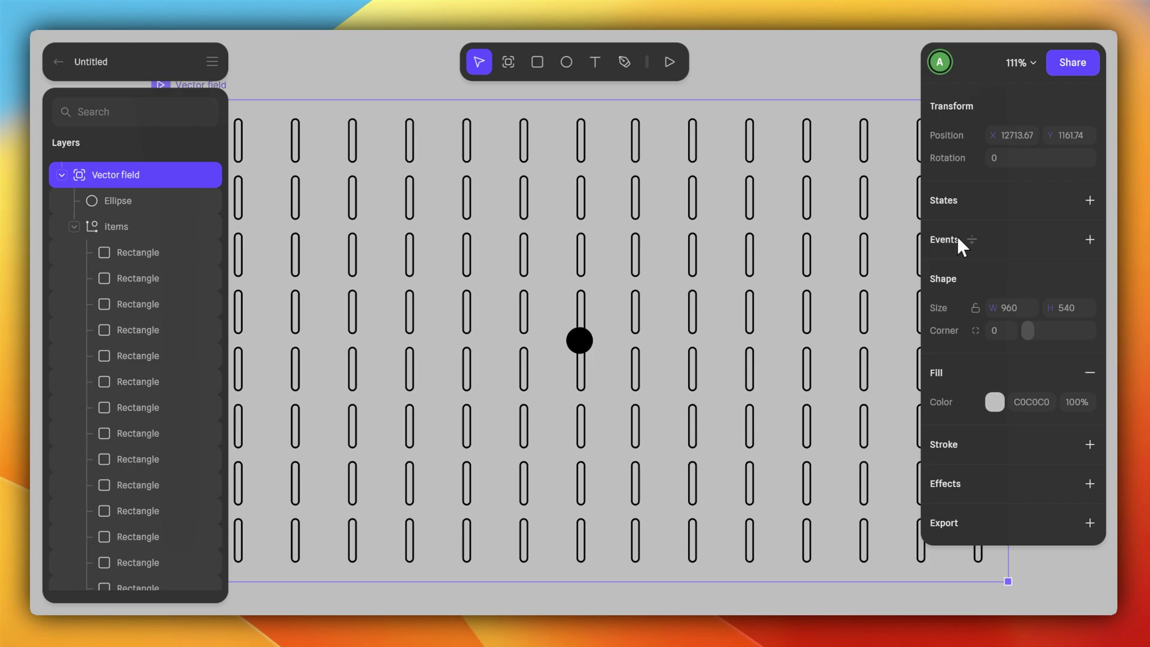
{"action": "left_click", "coordinate": [126, 203]}
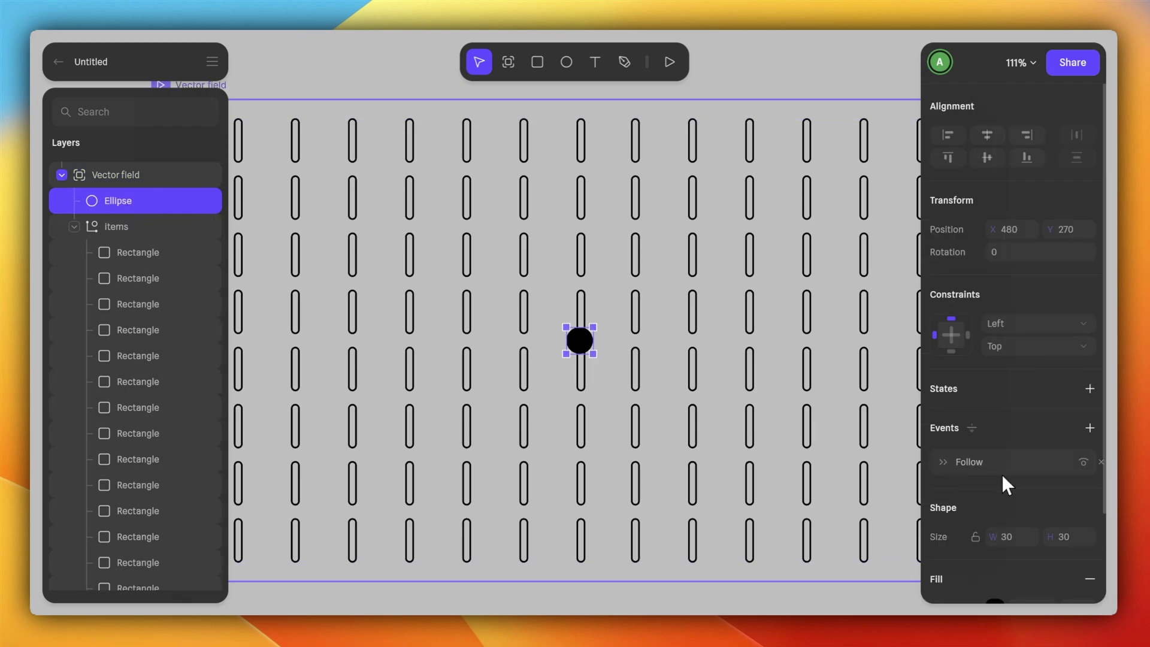
{"action": "left_click", "coordinate": [1019, 467]}
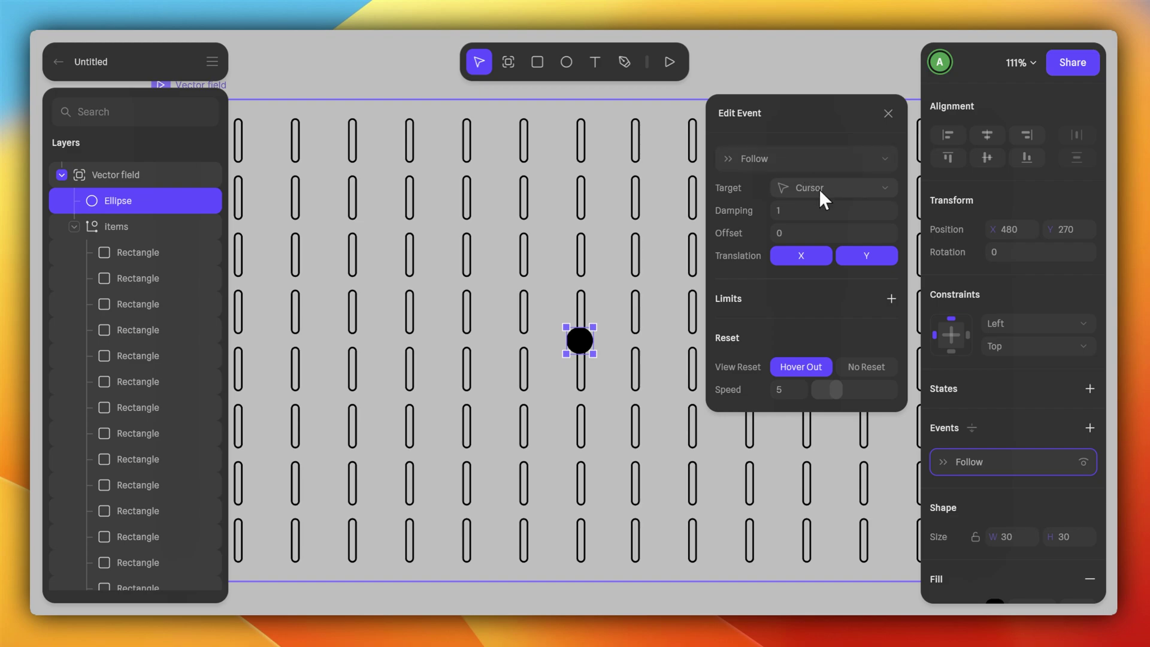
Inspect the Look At event on the first rectangle in Items and return to the Vector field frame
{"action": "left_click", "coordinate": [142, 252]}
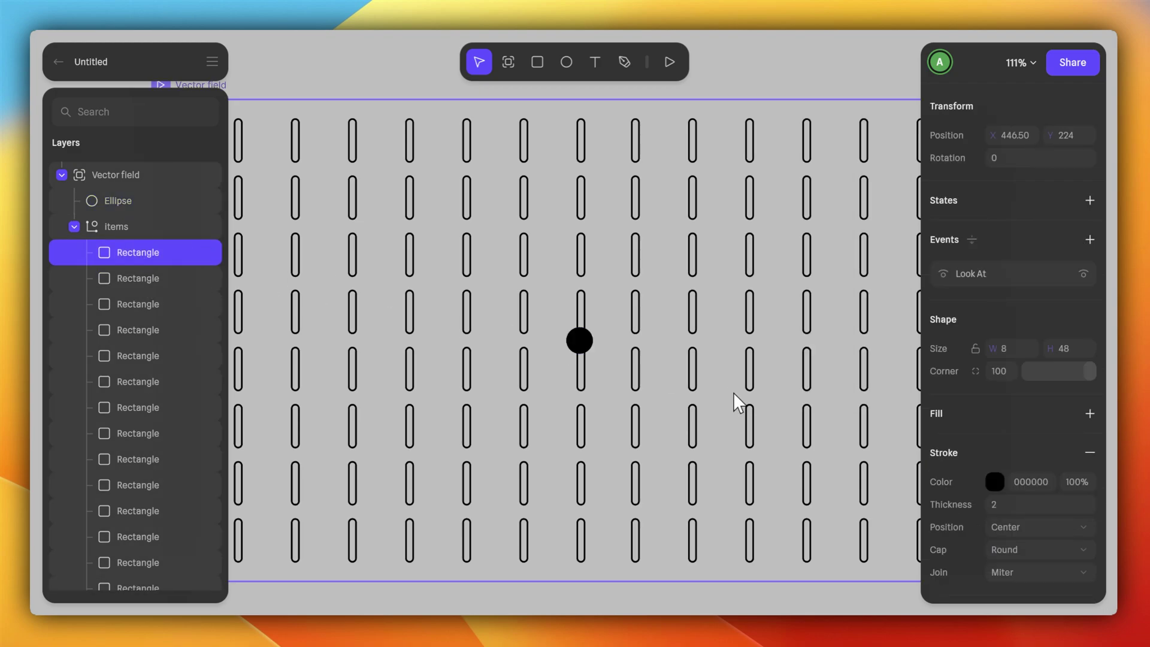
{"action": "left_click", "coordinate": [1017, 272]}
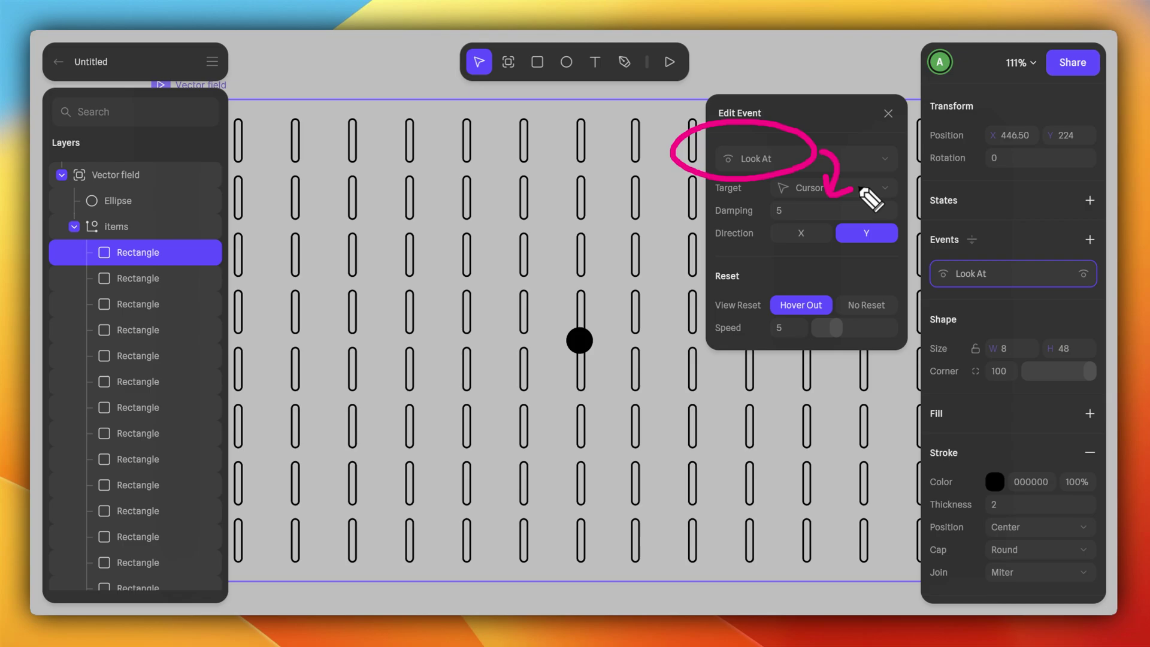
{"action": "left_click", "coordinate": [599, 163]}
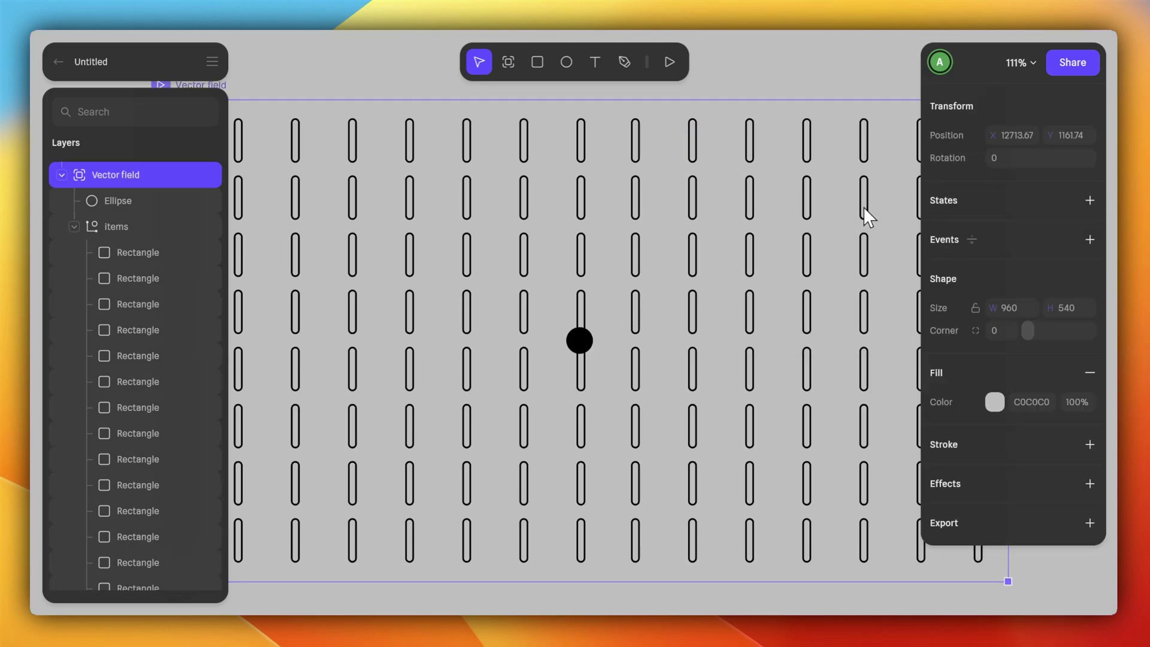
{"action": "left_click_drag", "start_coordinate": [638, 249], "coordinate": [670, 310]}
{"action": "left_click_drag", "start_coordinate": [649, 359], "coordinate": [612, 301]}
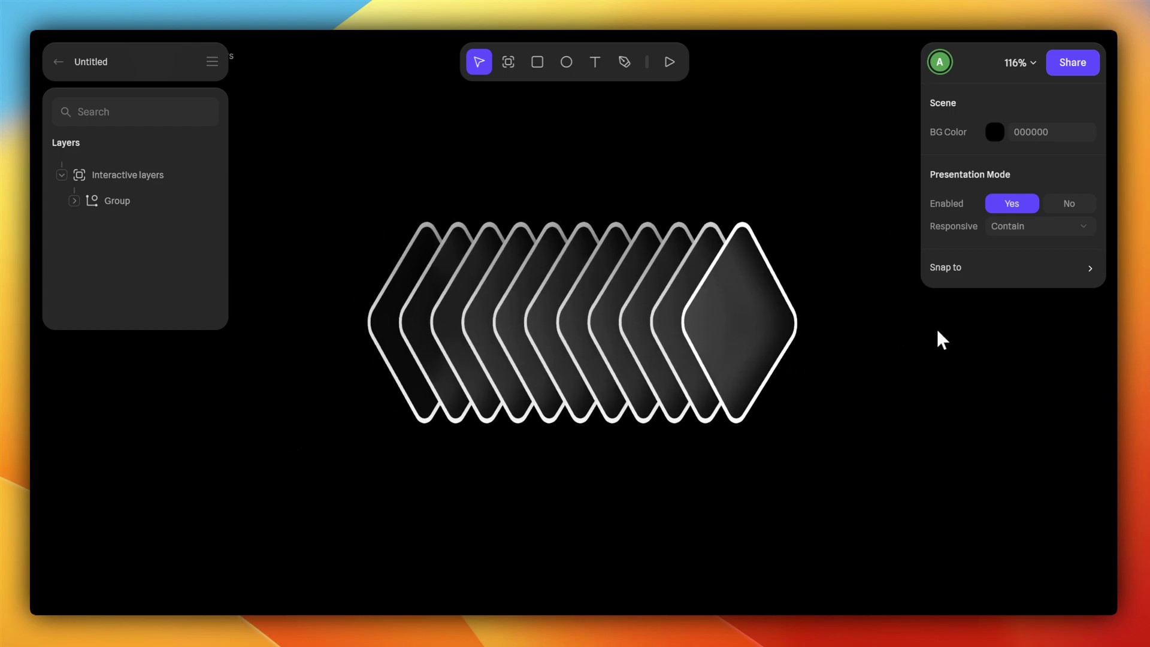
Add an export to the Interactive layers frame and copy its embed code from the export settings
{"action": "left_click", "coordinate": [726, 179]}
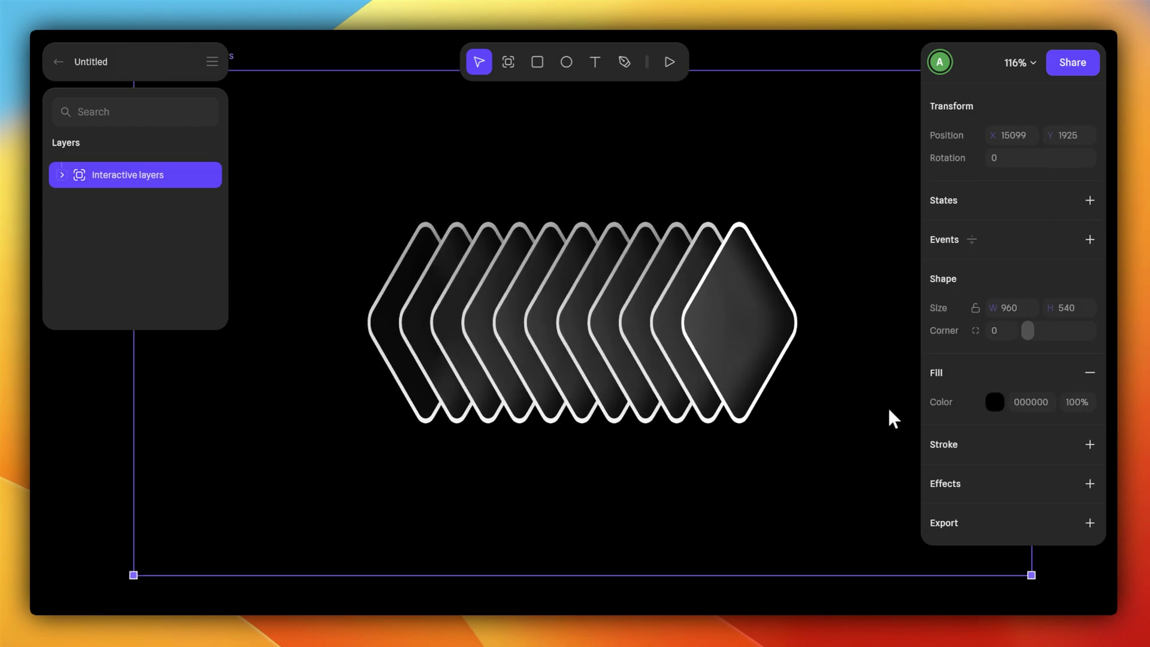
{"action": "left_click", "coordinate": [1090, 523]}
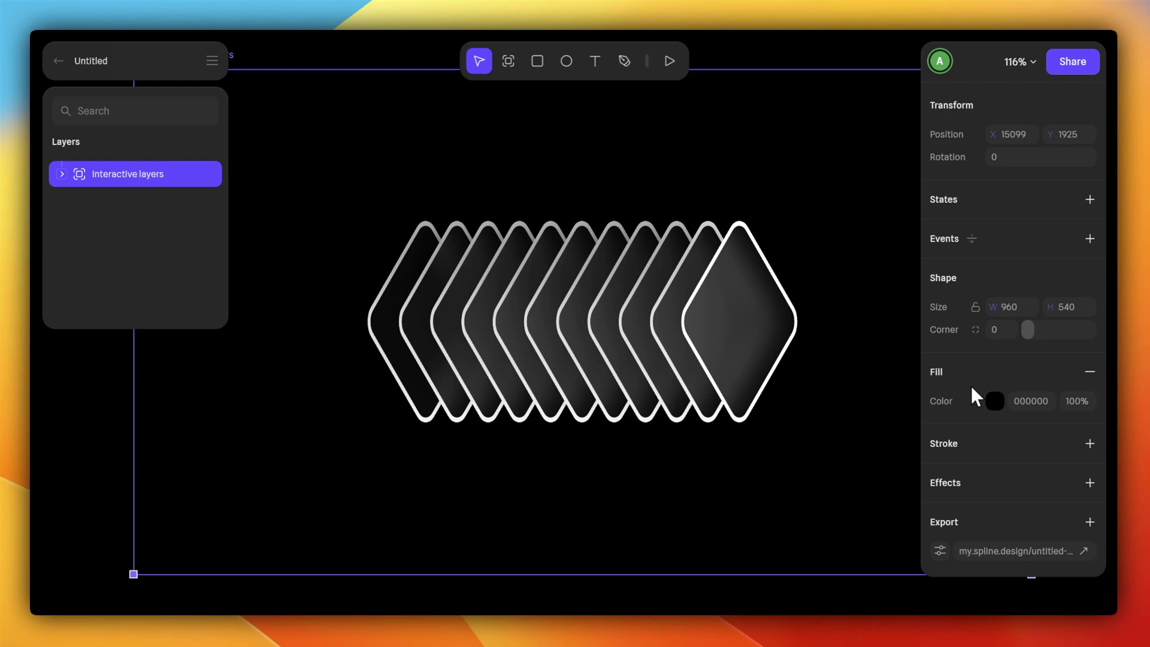
{"action": "left_click", "coordinate": [941, 549]}
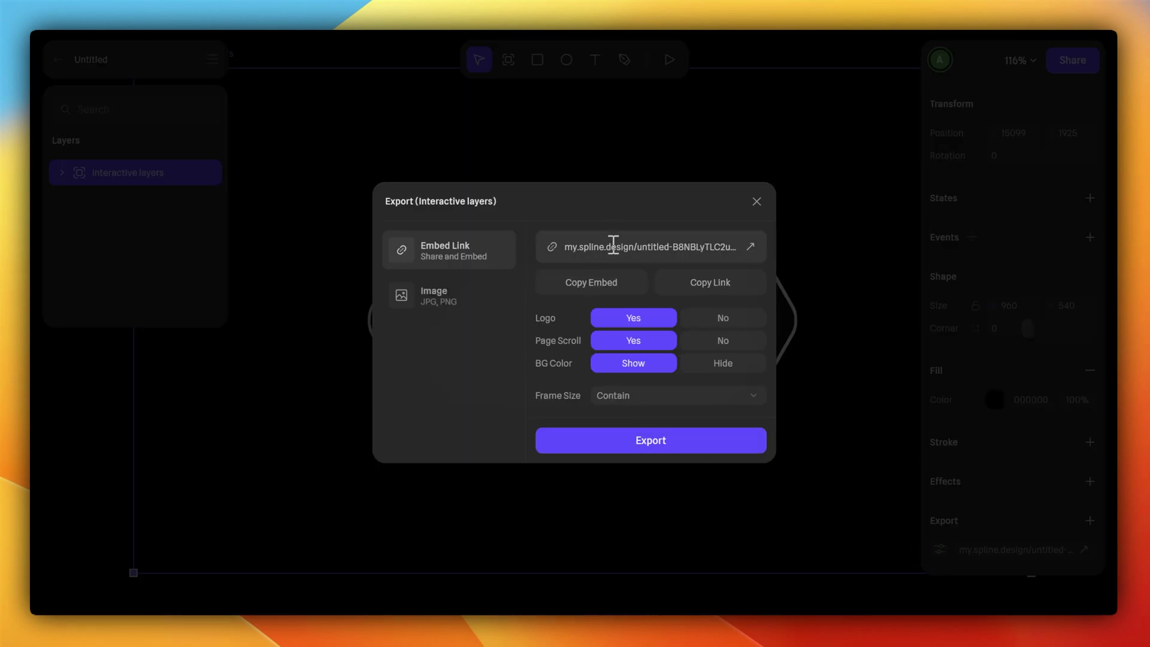
{"action": "left_click", "coordinate": [605, 281]}
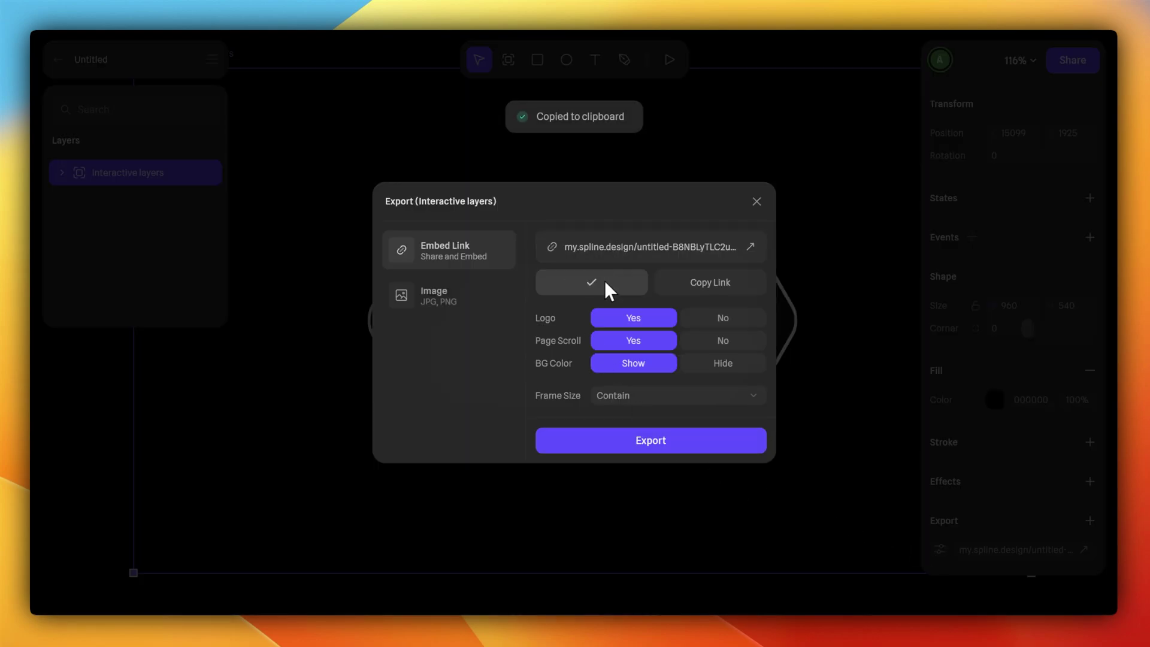
Set Logo and Page Scroll to No for the embed link, check the Frame Size options, and export
{"action": "left_click", "coordinate": [710, 317]}
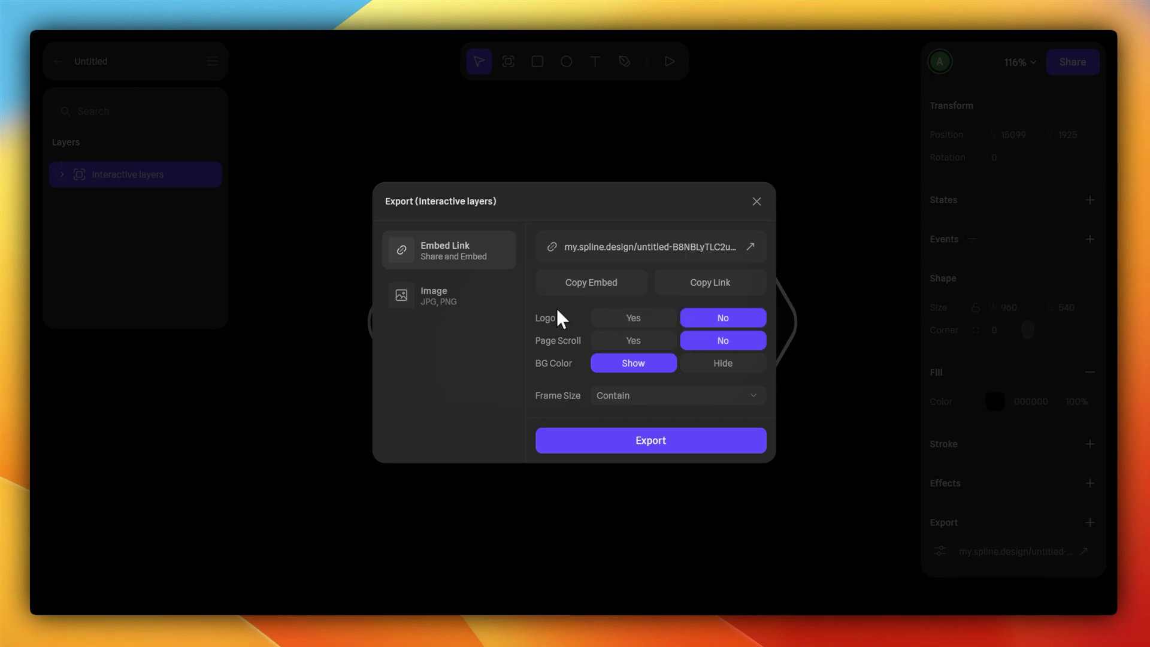
{"action": "left_click", "coordinate": [638, 394]}
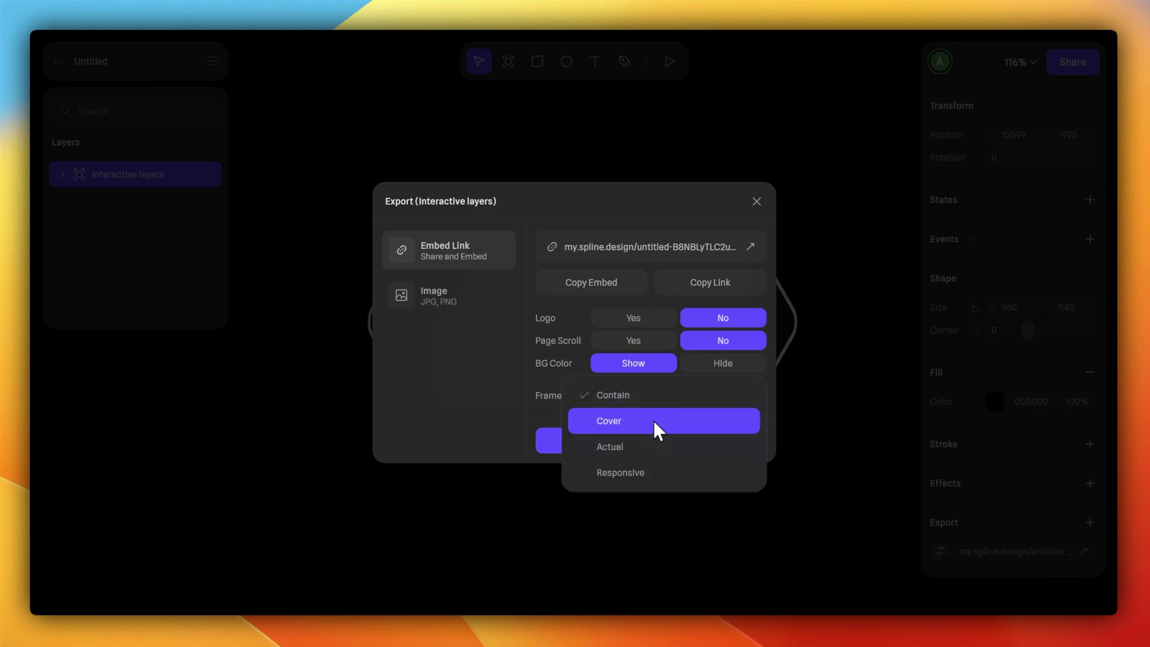
{"action": "left_click", "coordinate": [502, 397]}
{"action": "left_click", "coordinate": [601, 434]}
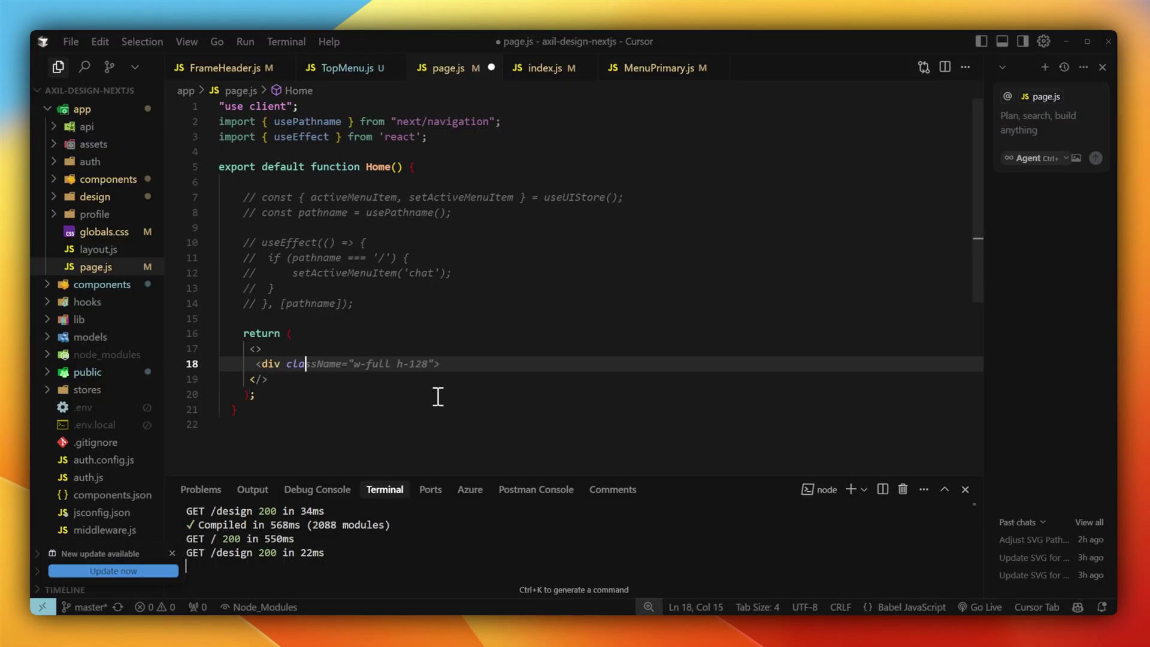
In Cursor, complete the "w-full h-128" div in page.js, paste the Spline iframe embed indented inside it, and save the file
{"action": "key", "text": "Tab"}
{"action": "key", "text": "Return"}
{"action": "key", "text": "ctrl+v"}
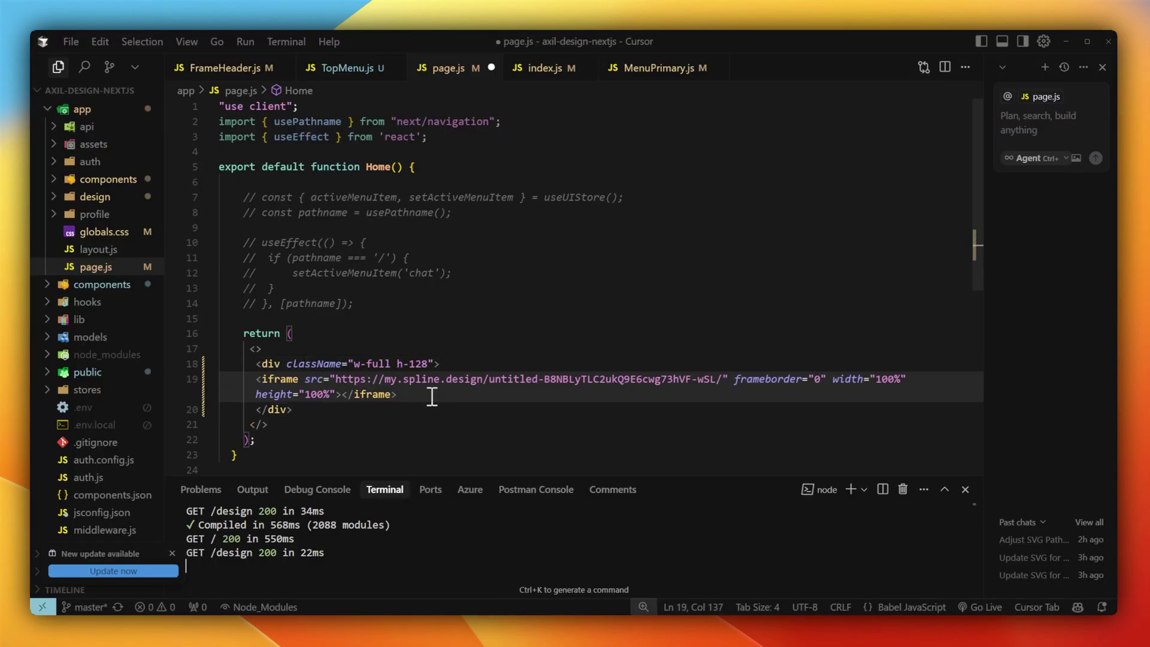
{"action": "key", "text": "shift+Home"}
{"action": "key", "text": "Tab"}
{"action": "key", "text": "End"}
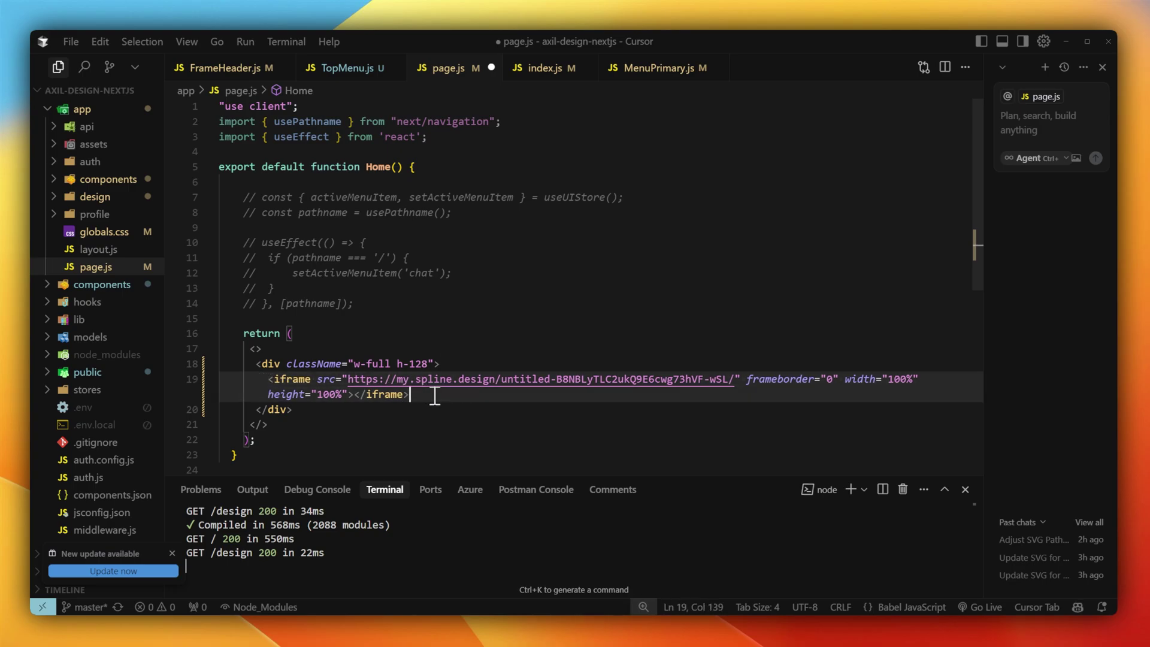
{"action": "key", "text": "ctrl+s"}
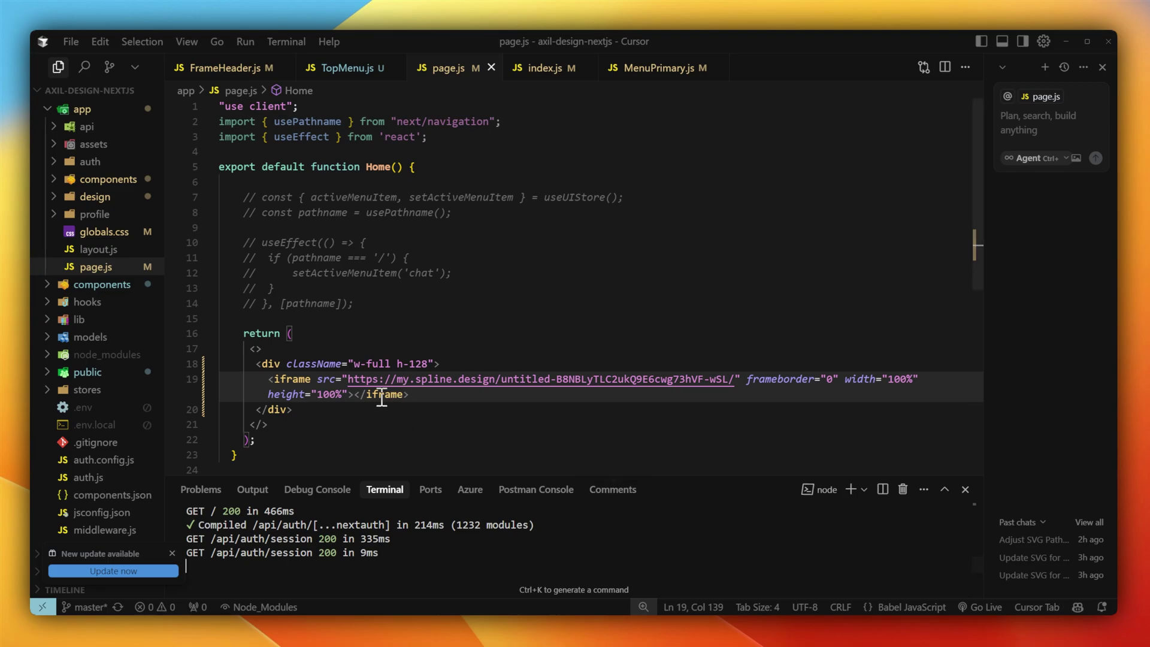
Change the wrapping div's height class to h-256 and switch to the browser to view the embedded layers on the Home page
{"action": "left_click", "coordinate": [422, 364]}
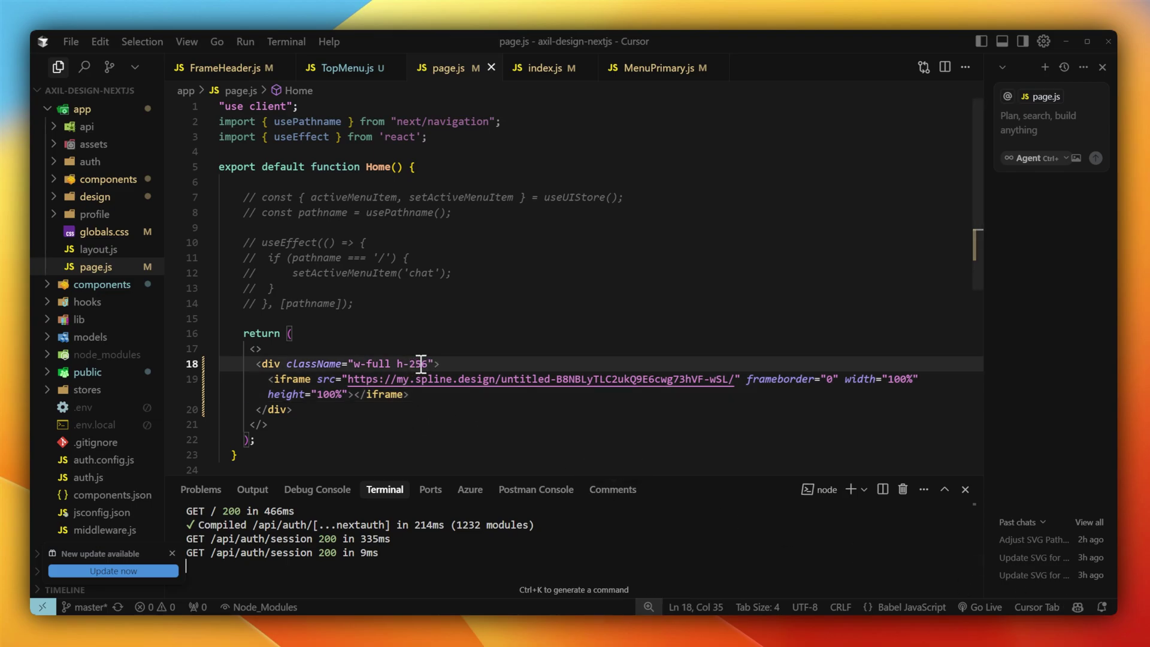
{"action": "key", "text": "alt+Tab"}
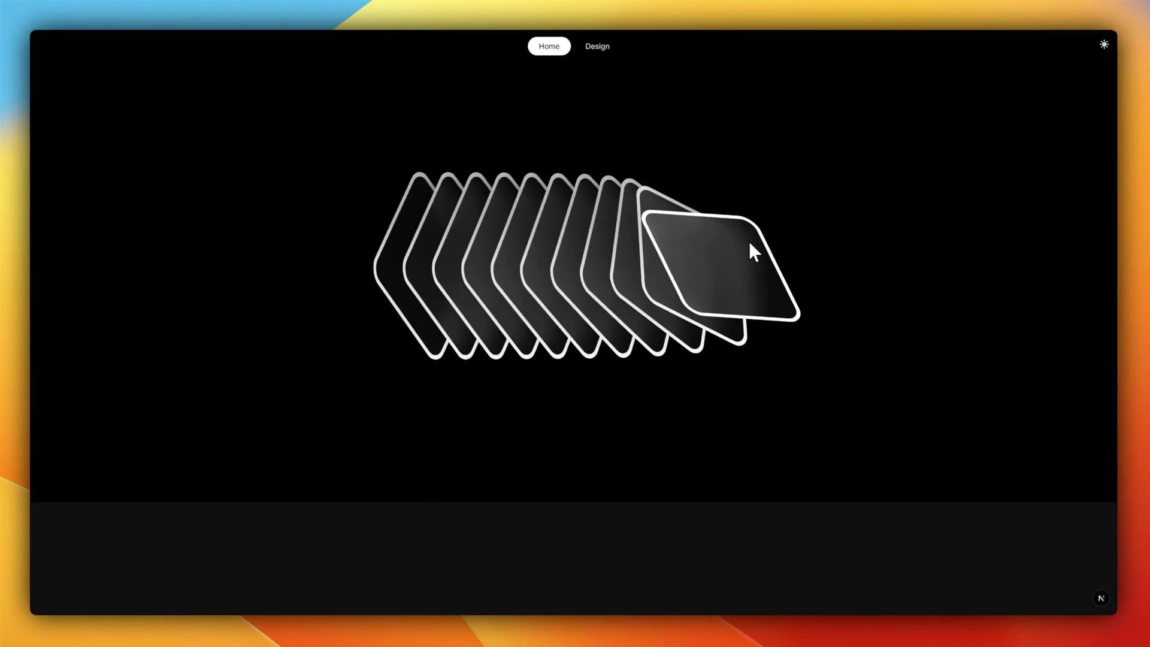